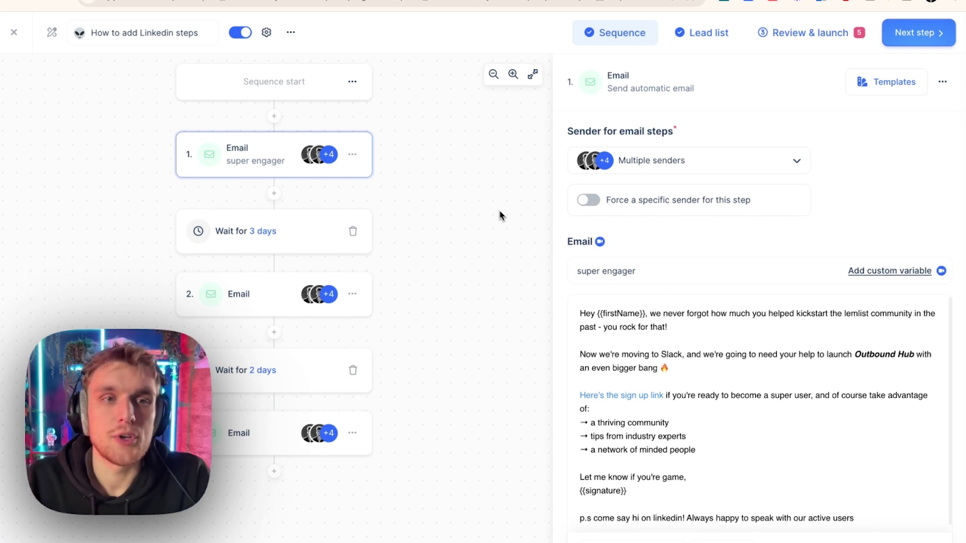
# - Look over the second and third emails, then start adding a new step below the third email
pyautogui.click(282, 301)
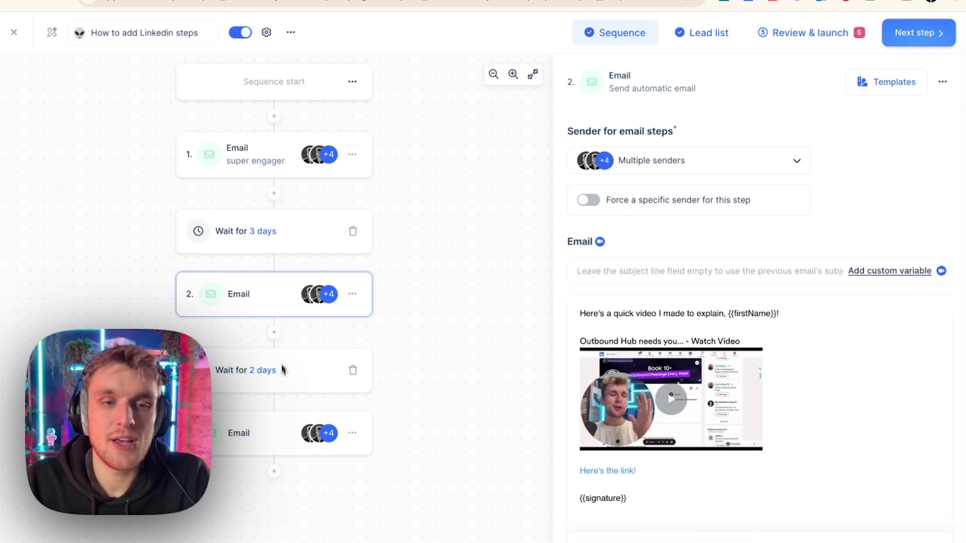
pyautogui.click(281, 432)
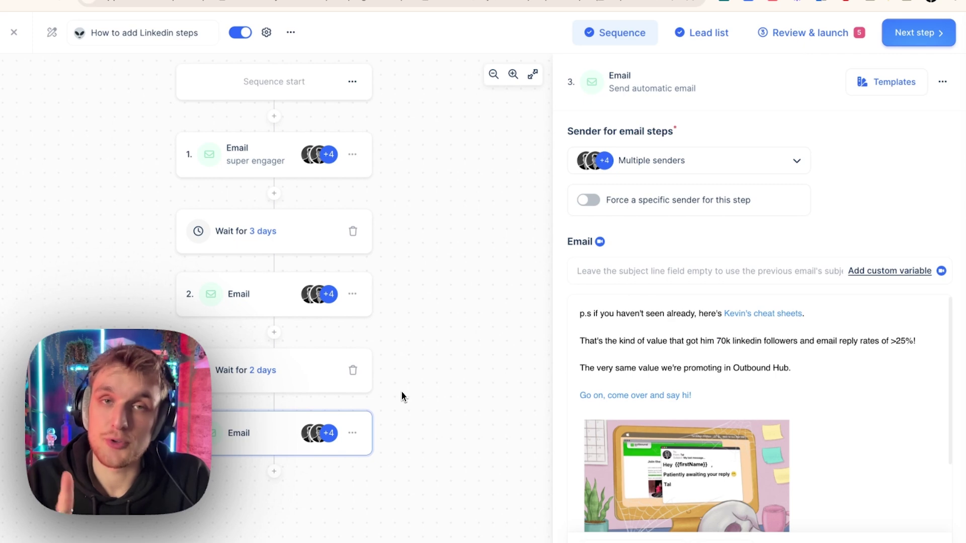
pyautogui.click(274, 472)
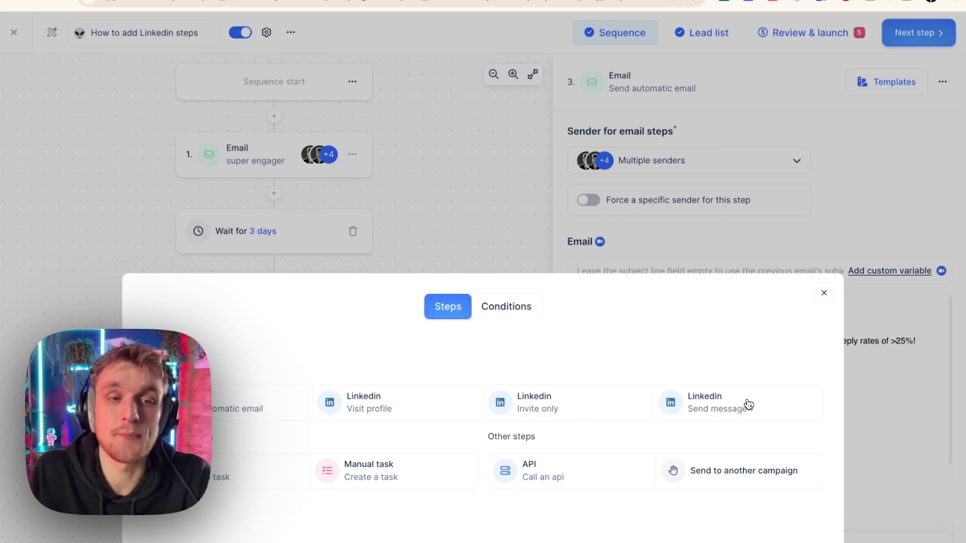
# - Add a LinkedIn invite-only step and swap its sender to the second matching account
pyautogui.click(587, 403)
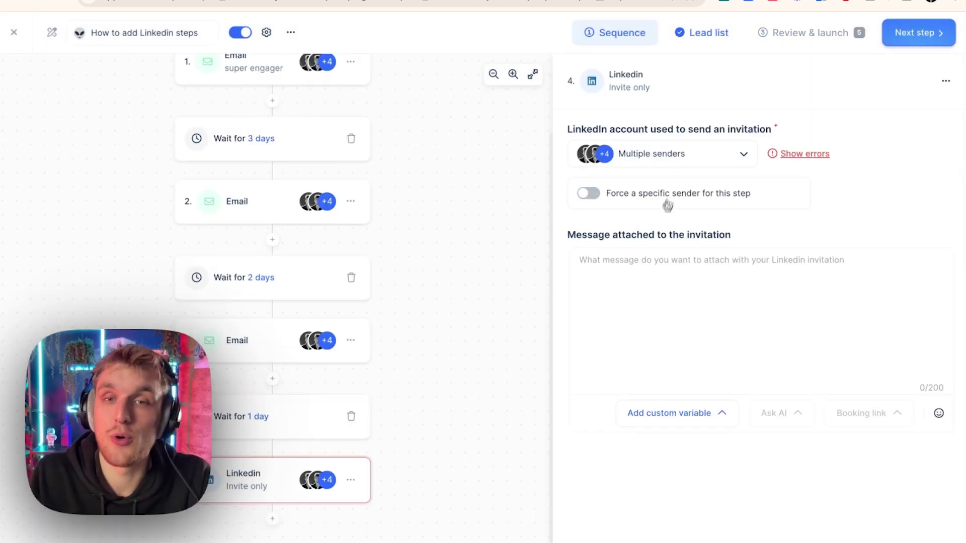
pyautogui.click(670, 158)
pyautogui.write('tal@l')
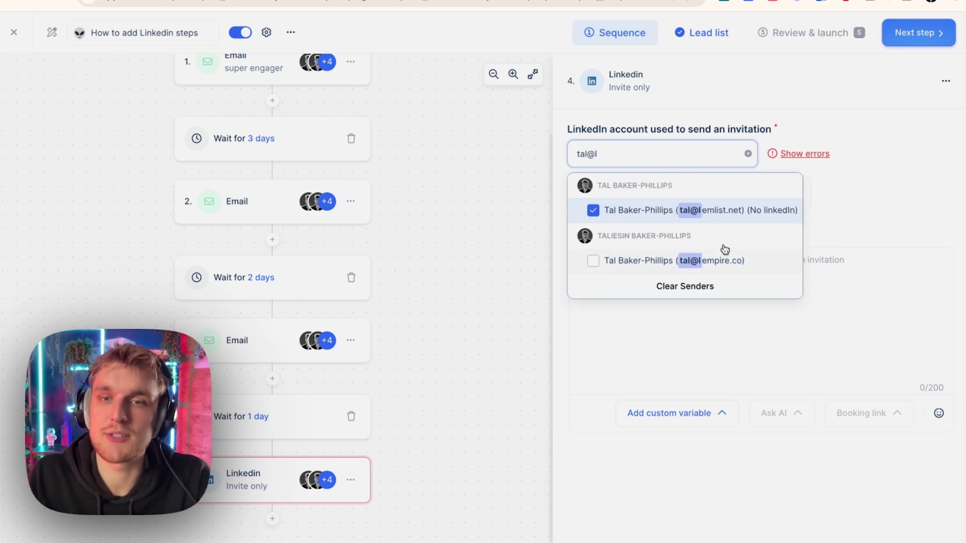
pyautogui.click(728, 260)
pyautogui.click(742, 221)
pyautogui.click(864, 195)
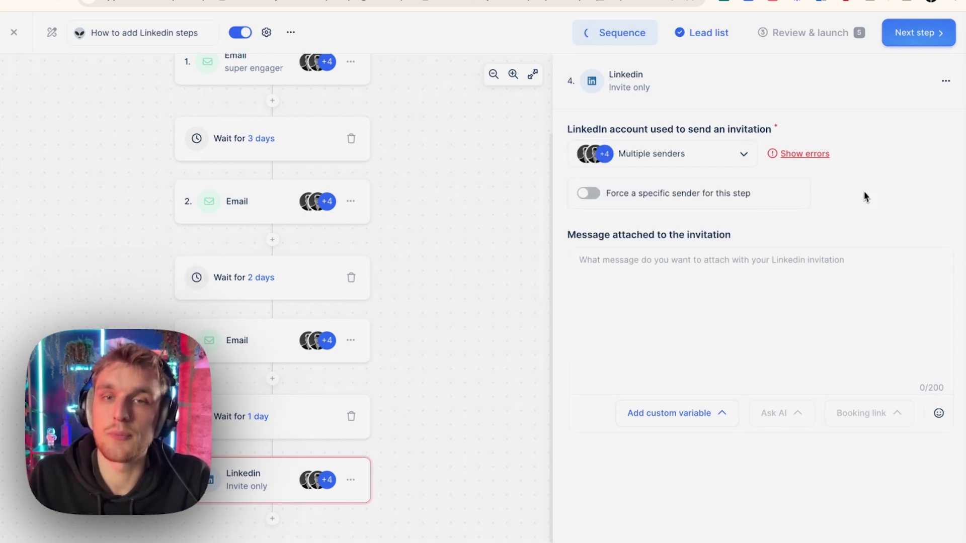
# - Force one specific searched sender account for the invite step
pyautogui.click(589, 193)
pyautogui.click(682, 223)
pyautogui.write('tal')
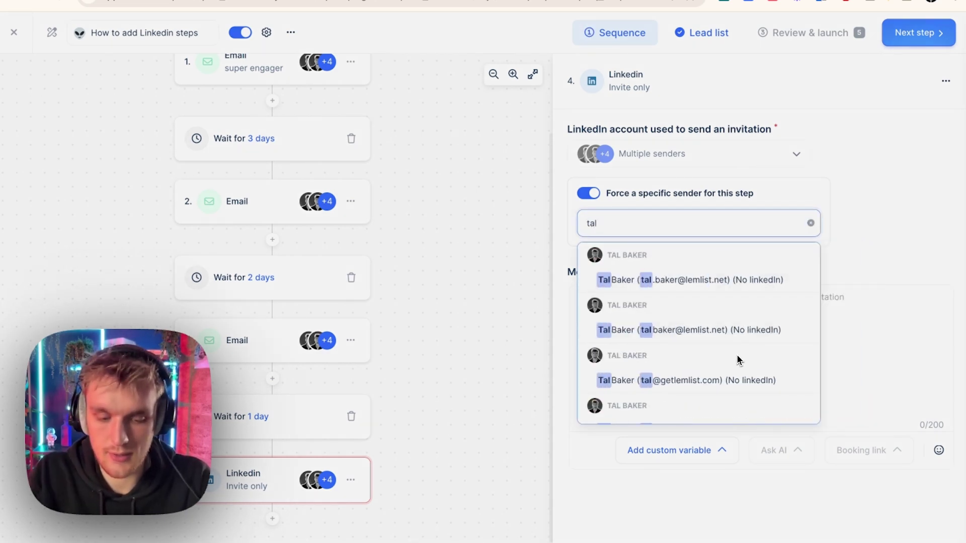
pyautogui.write('@lem')
pyautogui.click(770, 332)
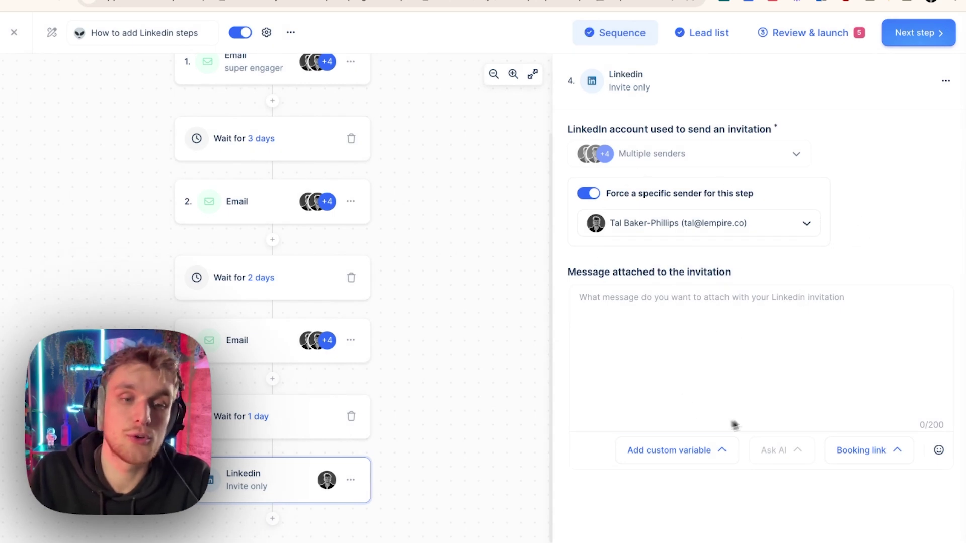
pyautogui.scroll(2, 339, 189)
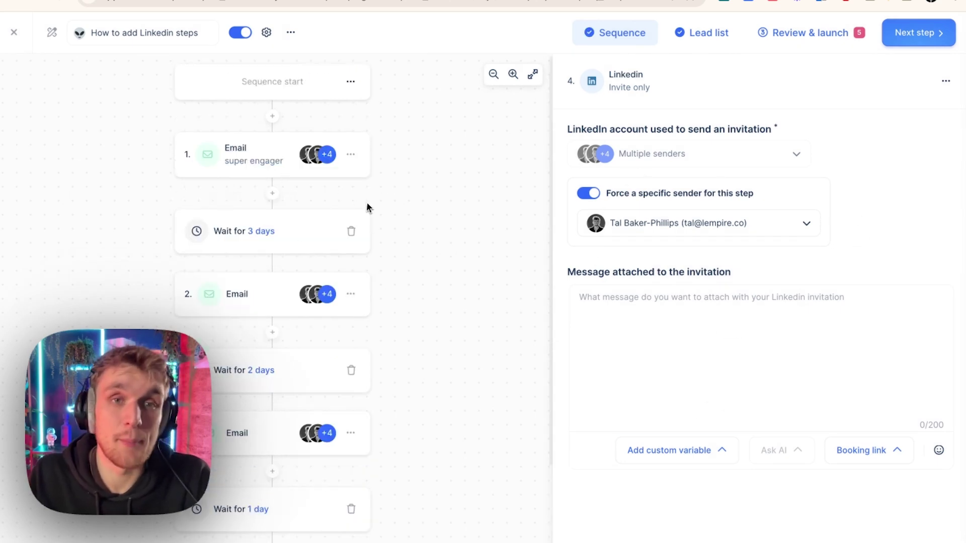
pyautogui.scroll(-2, 281, 206)
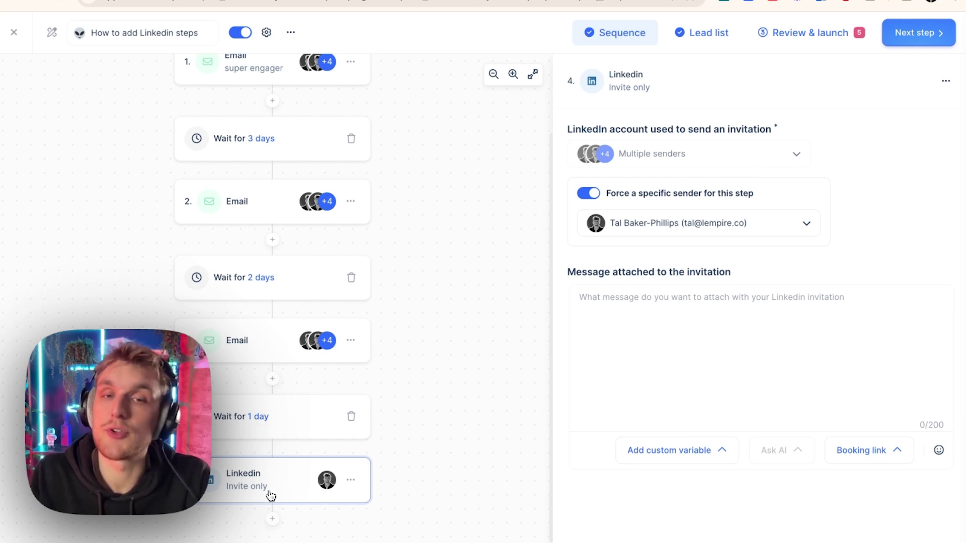
# - Type the test note 'Hi, hope you got my emails! Let's connect?' then clear it so the invite is blank
pyautogui.click(620, 347)
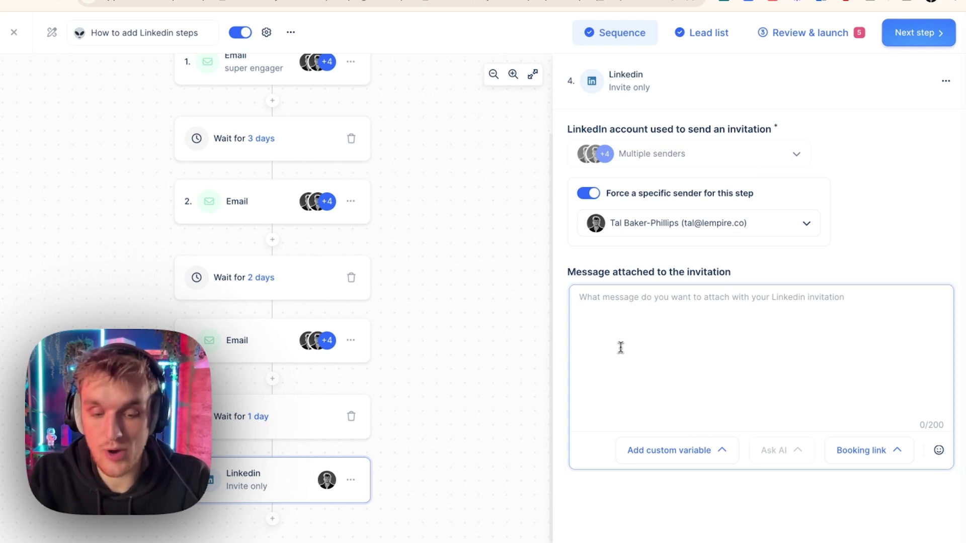
pyautogui.write('Hi, hop')
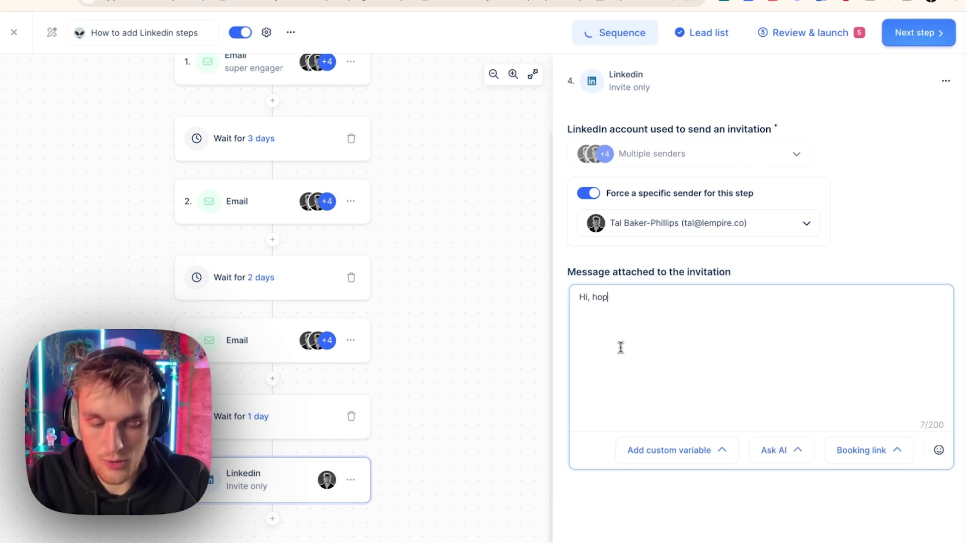
pyautogui.write('e you got my e')
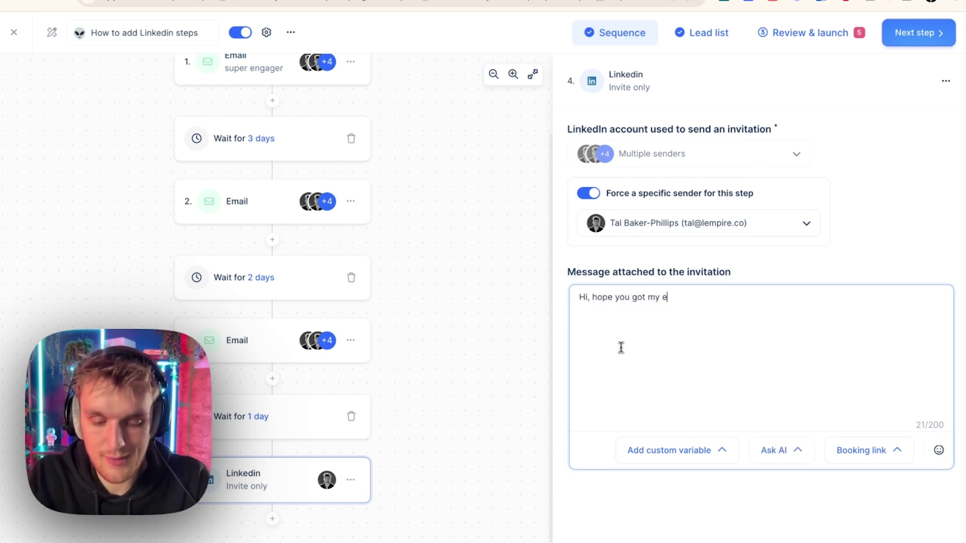
pyautogui.write("mails! Let's con")
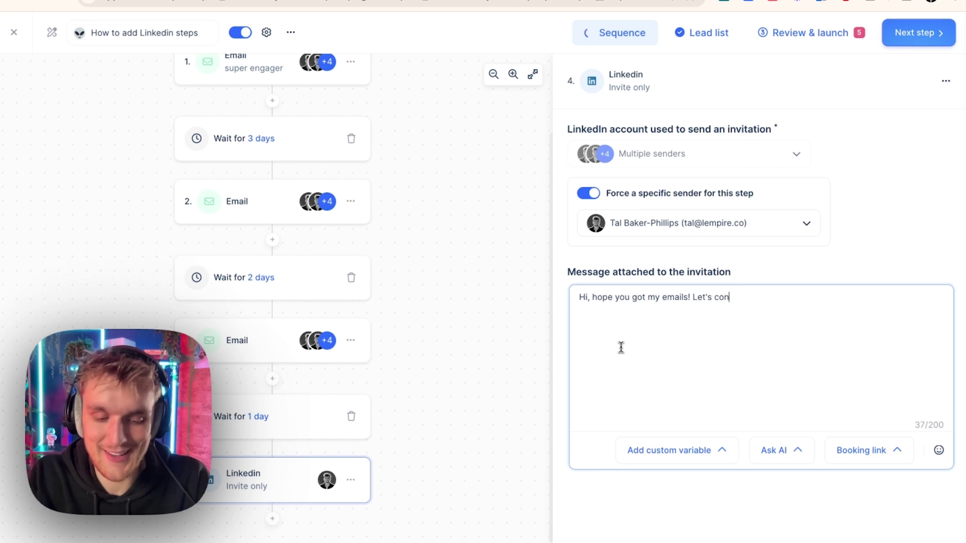
pyautogui.write('nect? :)')
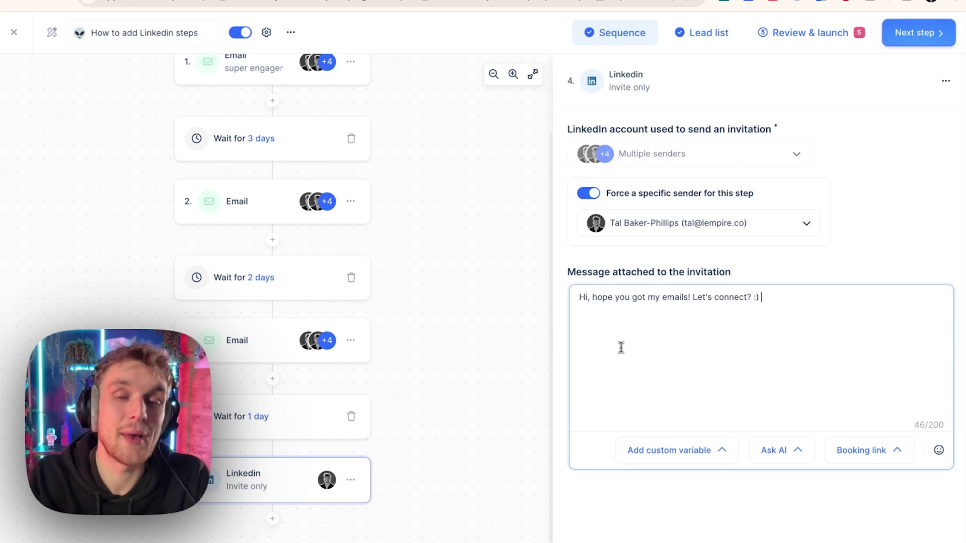
pyautogui.hotkey('ctrl', 'a')
pyautogui.press('BackSpace')
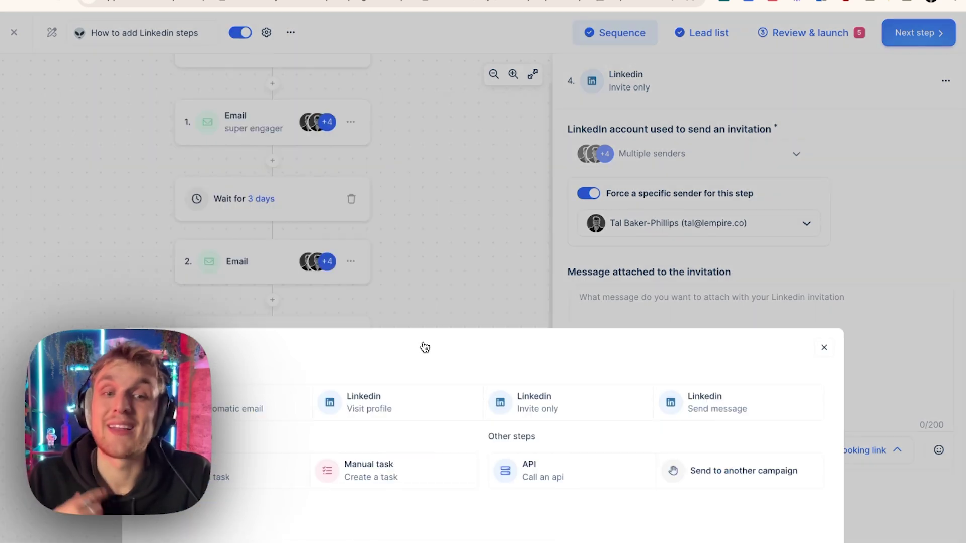
# - Add a LinkedIn visit-profile step with a forced specific sender
pyautogui.click(410, 408)
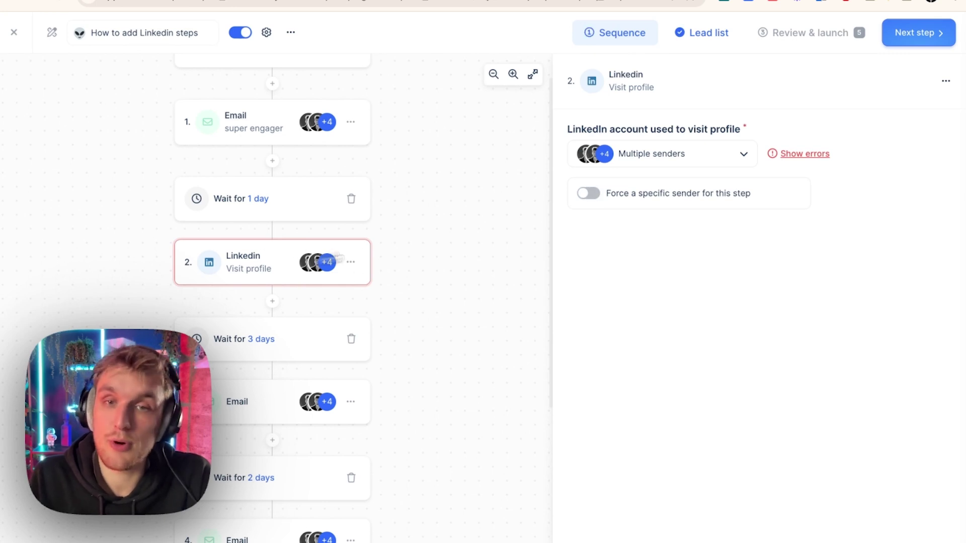
pyautogui.click(682, 166)
pyautogui.click(737, 164)
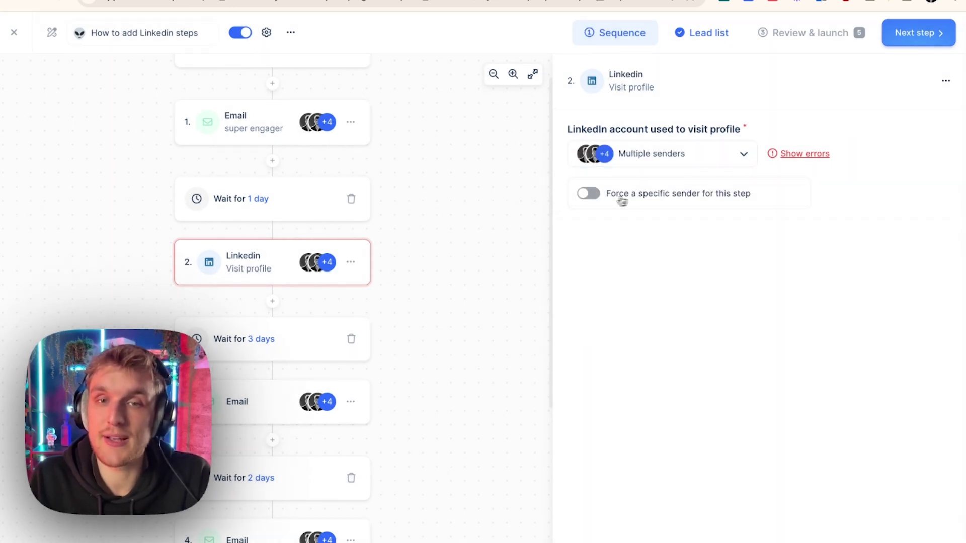
pyautogui.click(604, 197)
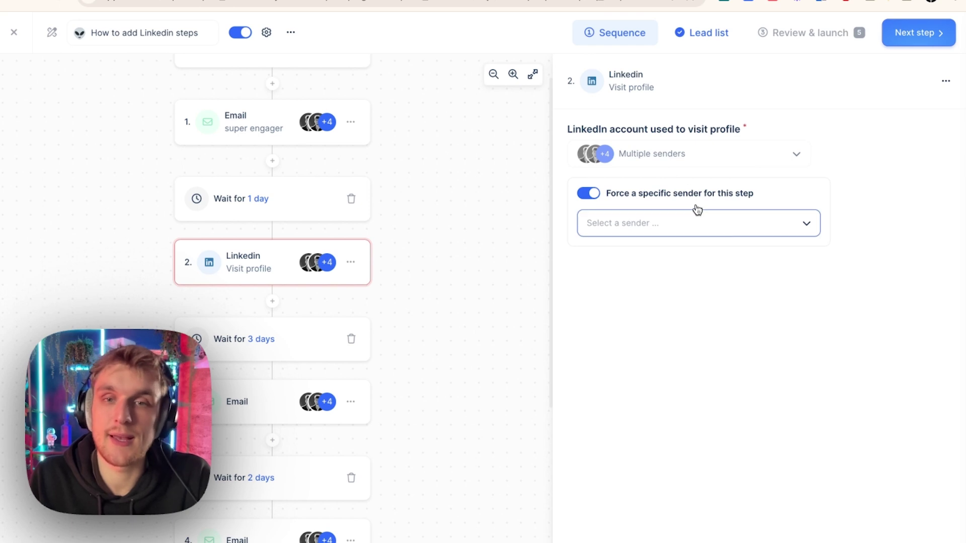
# - Compare the first email's settings with the new visit-profile step
pyautogui.click(250, 127)
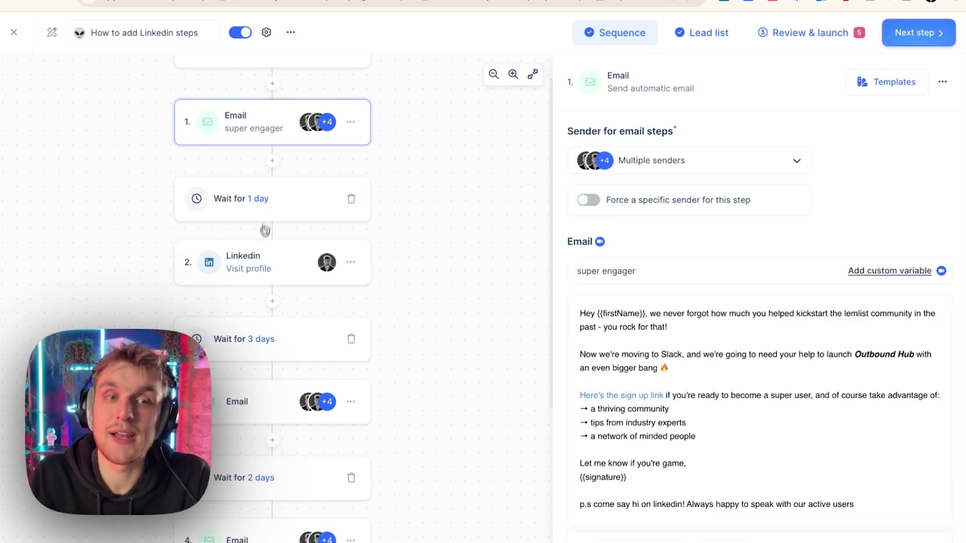
pyautogui.click(258, 270)
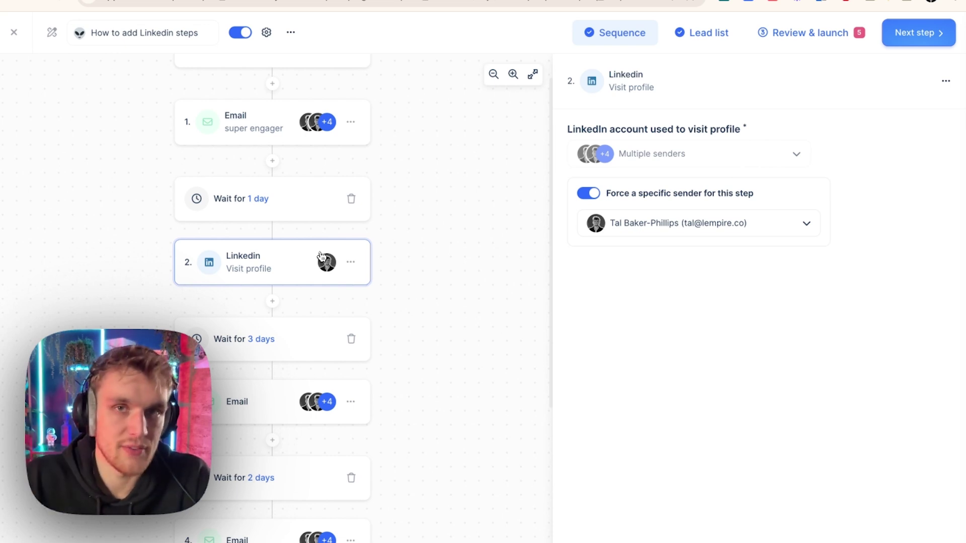
pyautogui.click(253, 143)
pyautogui.click(295, 271)
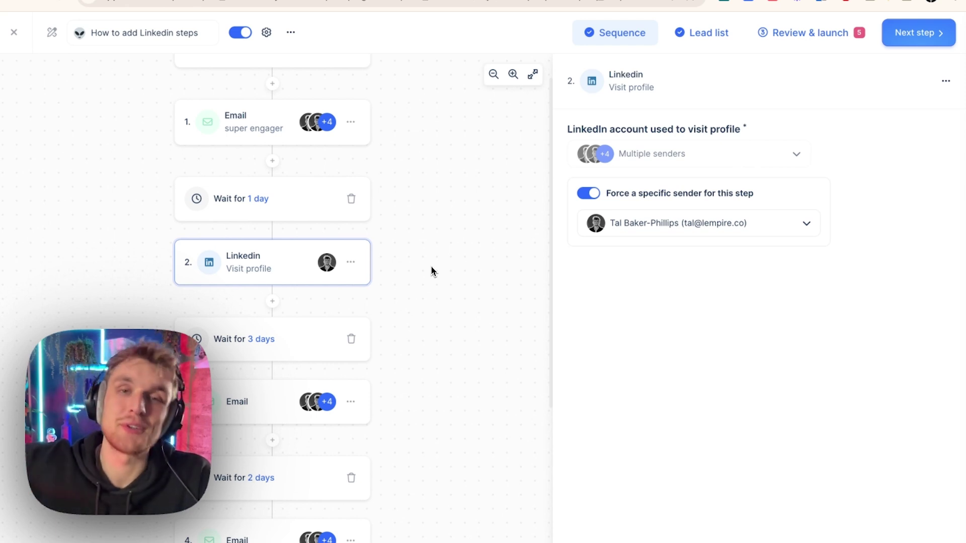
pyautogui.scroll(-4, 431, 266)
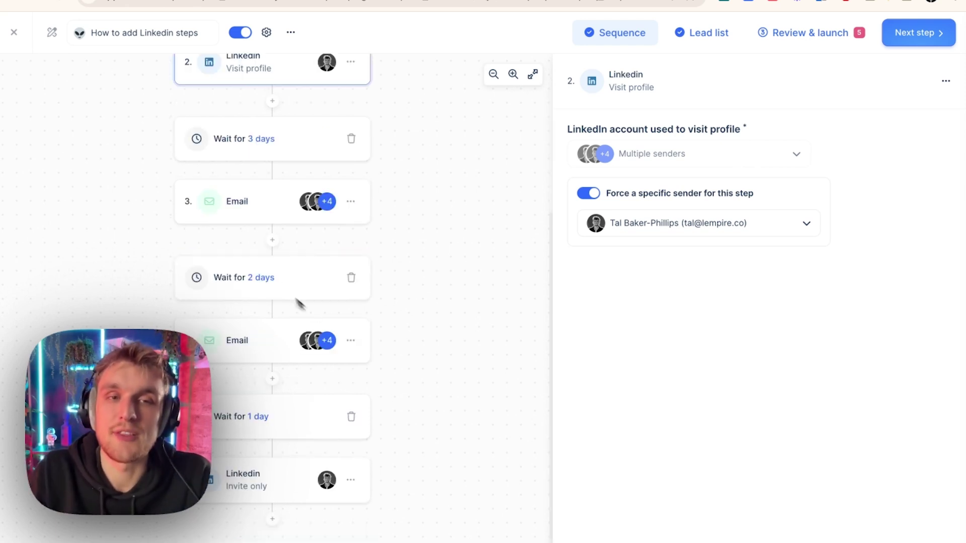
# - Add a LinkedIn send-message step sent from one forced, searched sender account
pyautogui.click(272, 242)
pyautogui.click(704, 403)
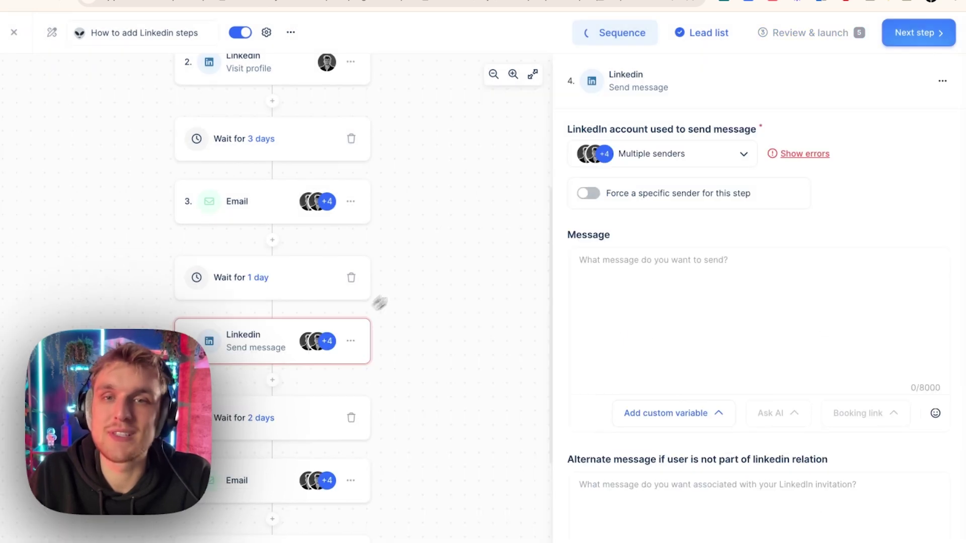
pyautogui.click(588, 193)
pyautogui.click(658, 224)
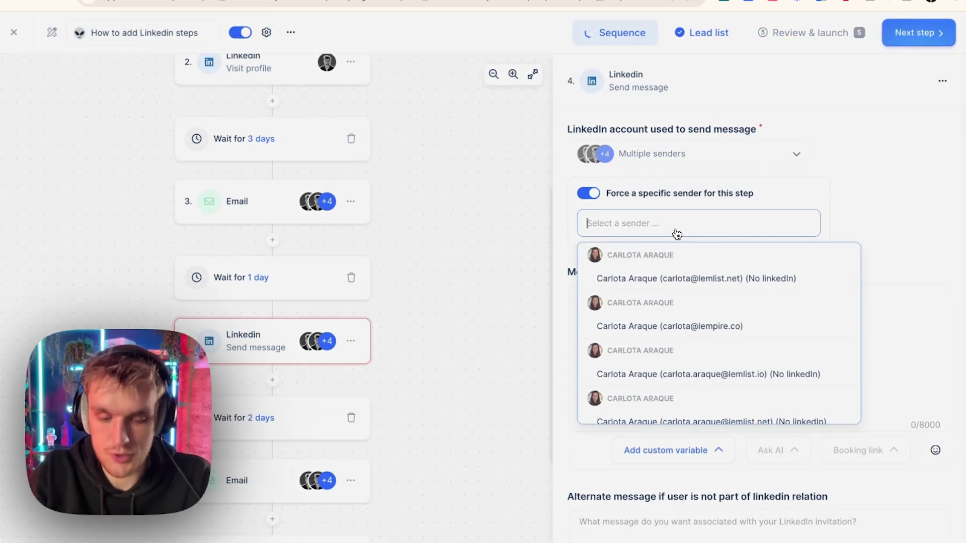
pyautogui.write('tal@')
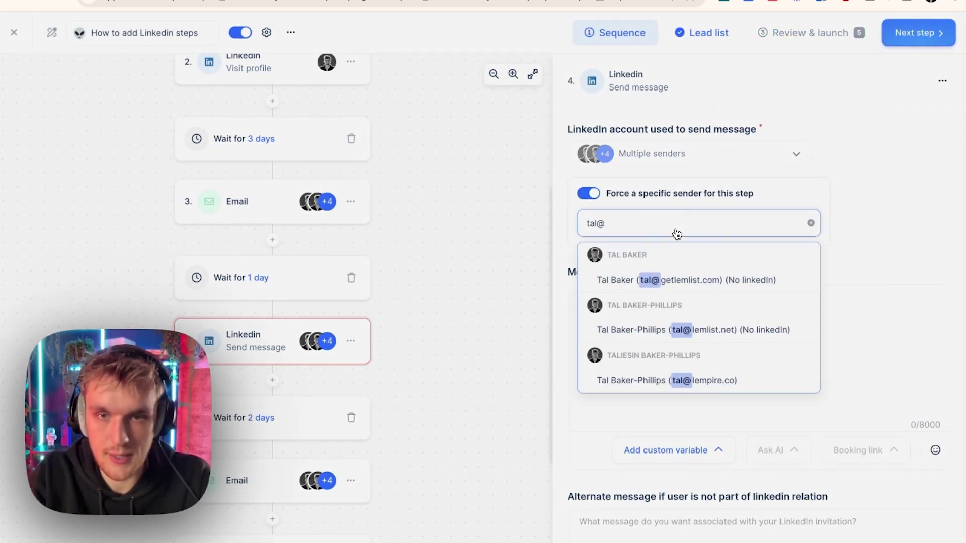
pyautogui.click(745, 361)
pyautogui.scroll(-2, 740, 347)
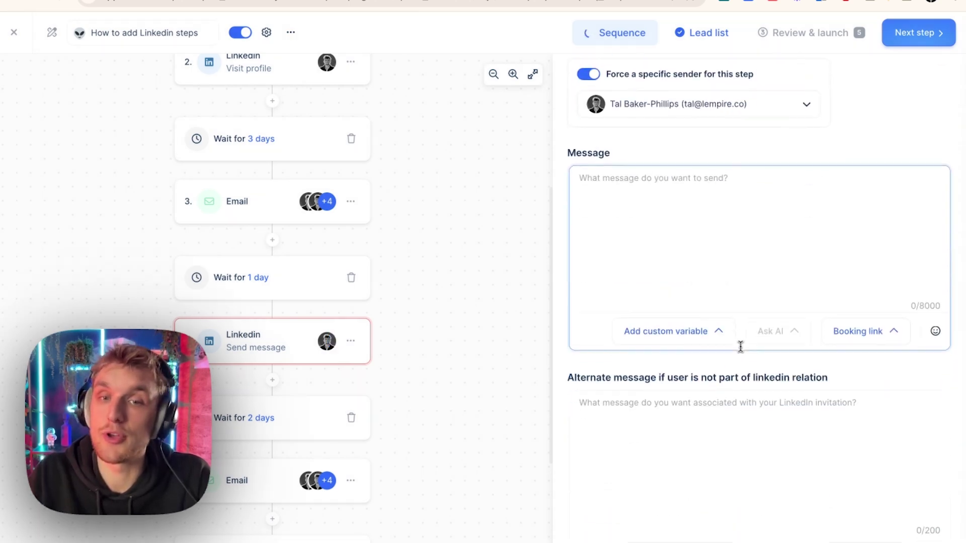
# - Write 'Hi {{firstName}}, wondered if you're interested in automating linkedin actions?' as the message
pyautogui.click(671, 330)
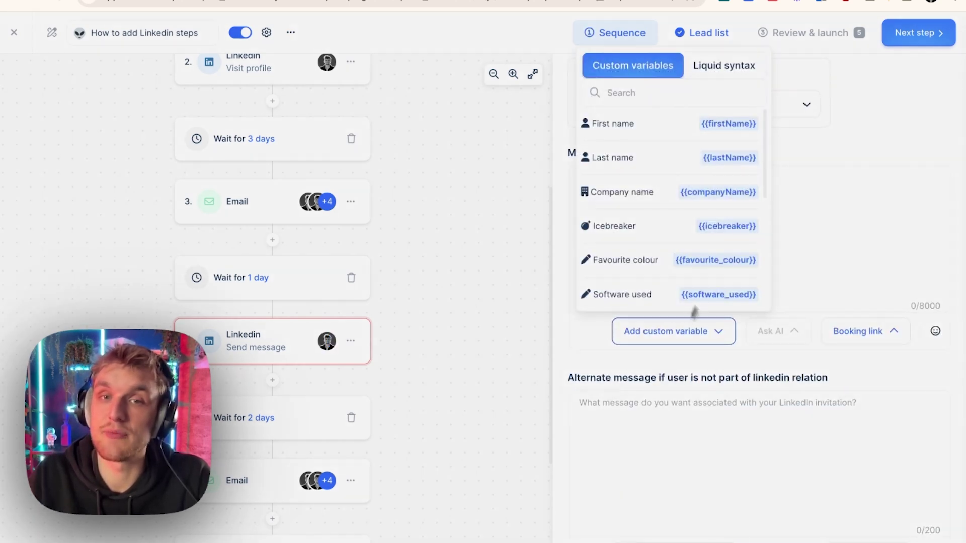
pyautogui.click(680, 119)
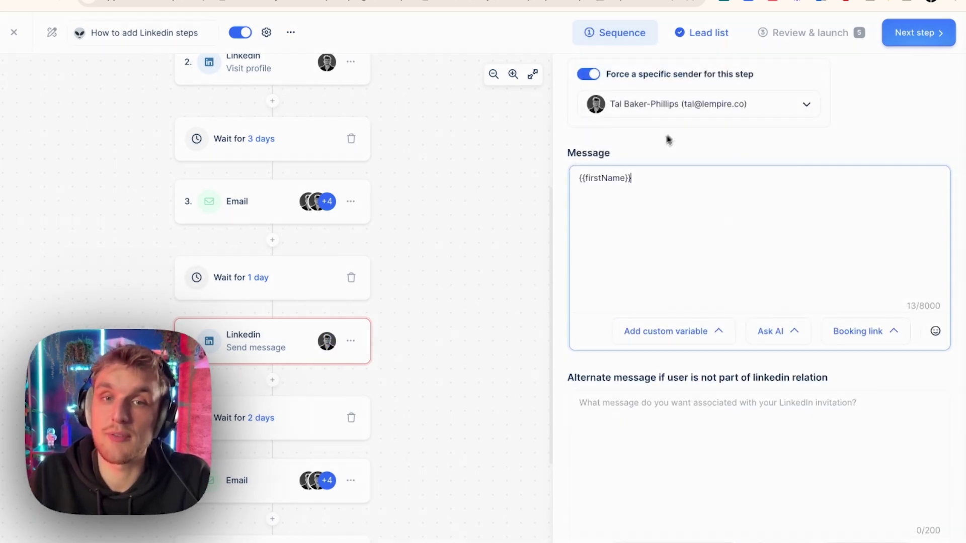
pyautogui.click(579, 179)
pyautogui.write('Hi')
pyautogui.press('End')
pyautogui.write(", wondered if you're interested in automating linkedin actions?")
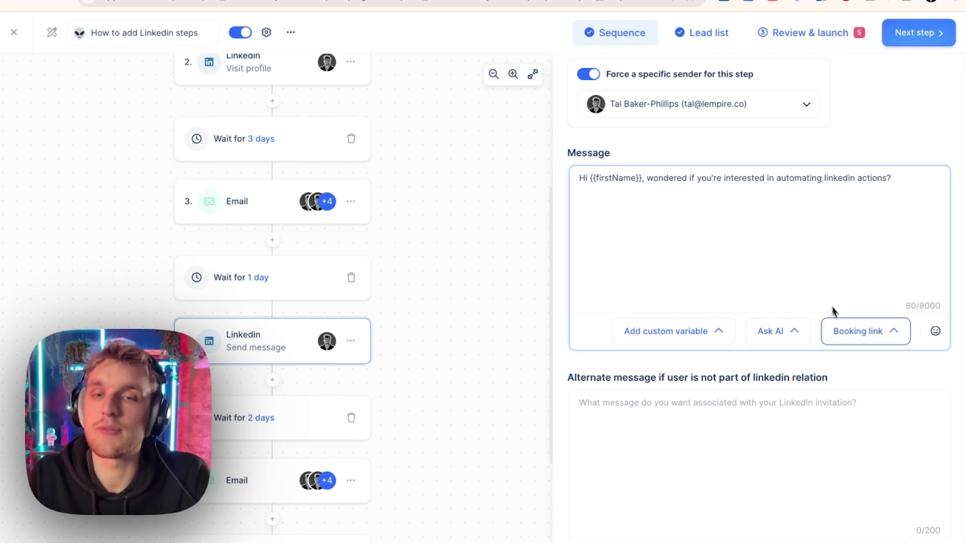
# - Insert the Simply the Best booking link and type the sales podcast invitation below it
pyautogui.click(850, 331)
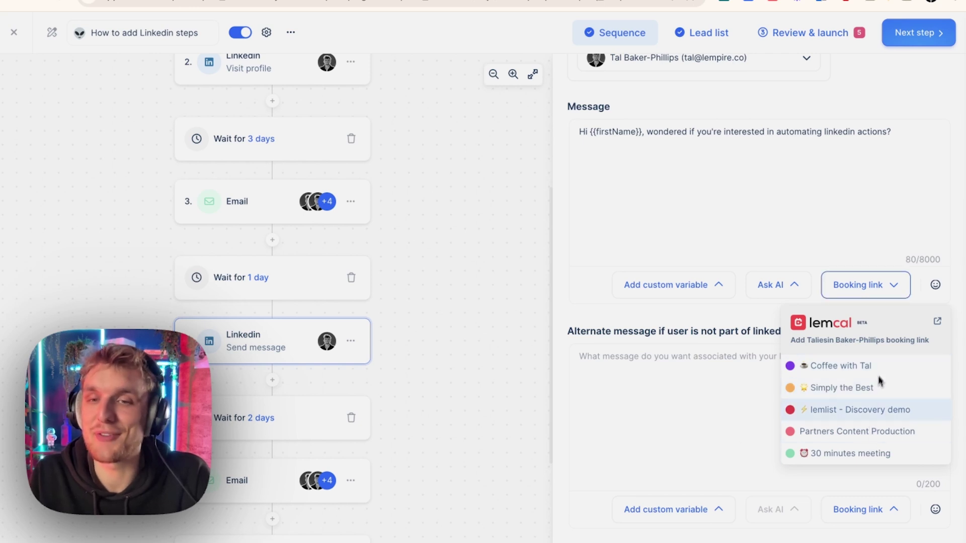
pyautogui.click(868, 388)
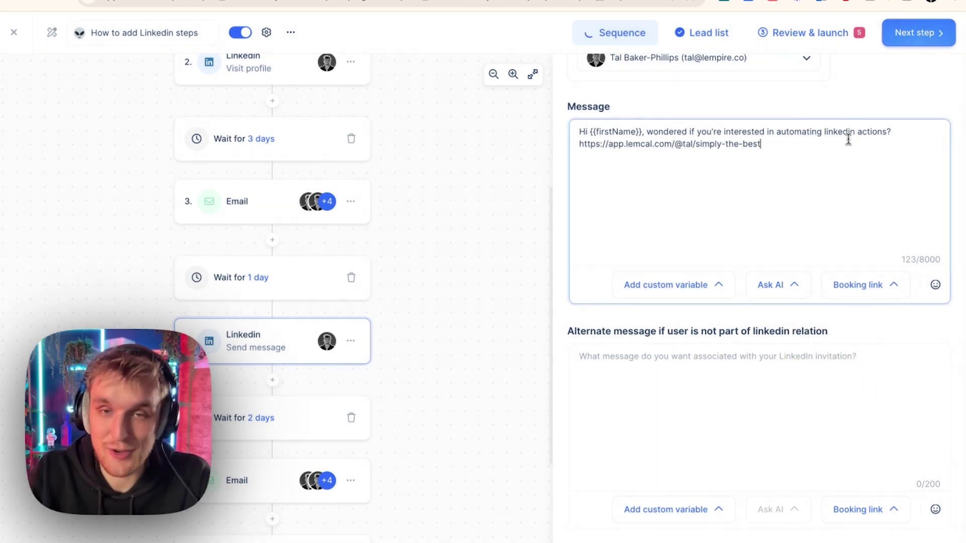
pyautogui.press('Return')
pyautogui.press('Return')
pyautogui.write("Hi, wanted to invite you on my sales podcast, here's the bo")
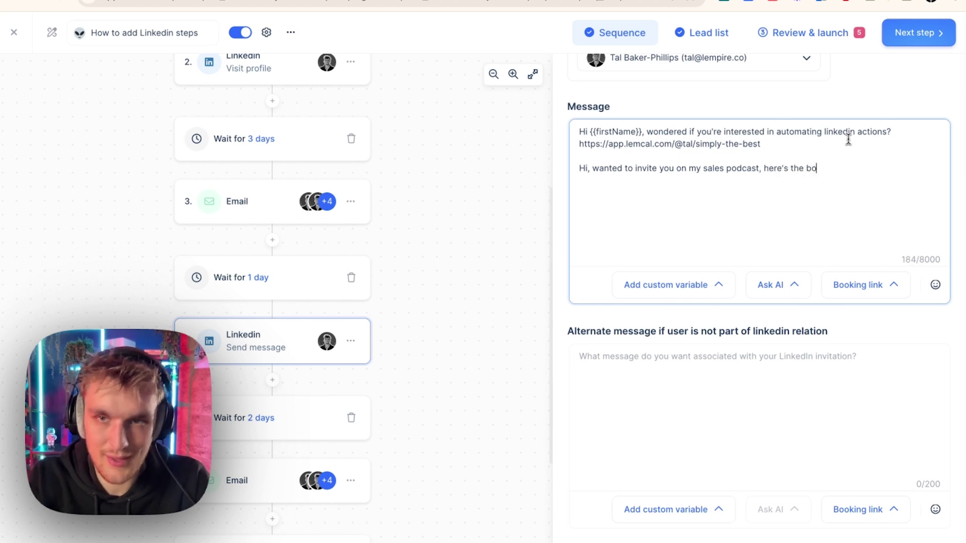
pyautogui.write("oking link if you're down?")
pyautogui.press('Return')
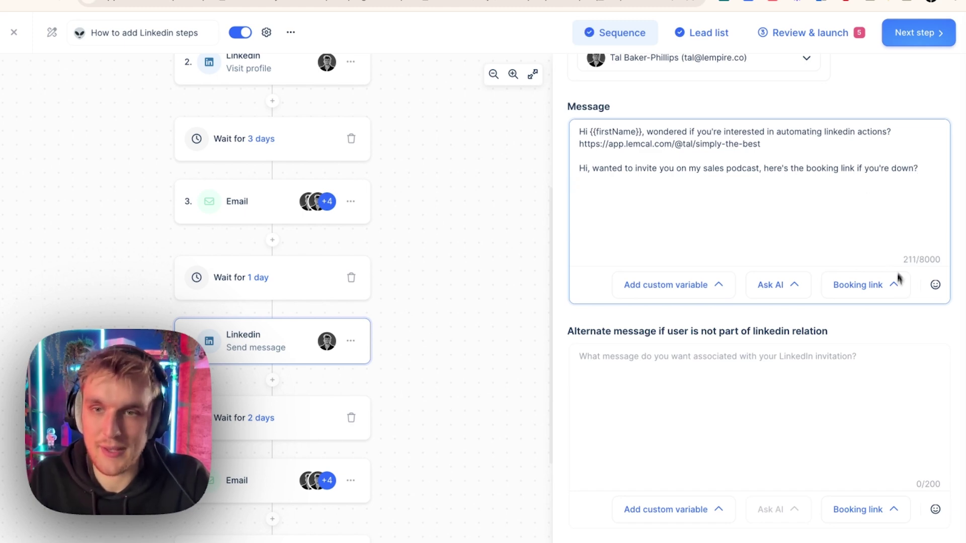
# - Insert the Simply the Best booking link again after the invitation question
pyautogui.click(866, 285)
pyautogui.click(853, 393)
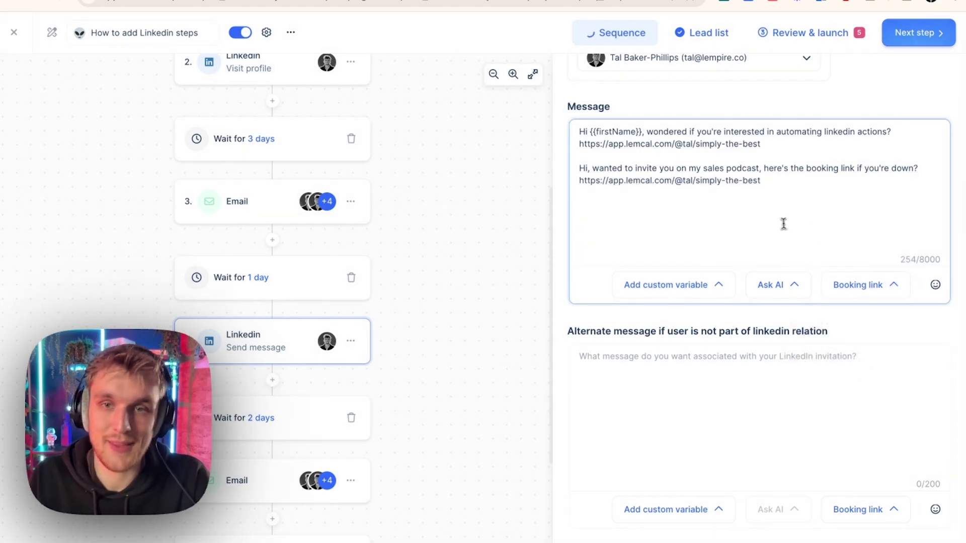
pyautogui.press('Return')
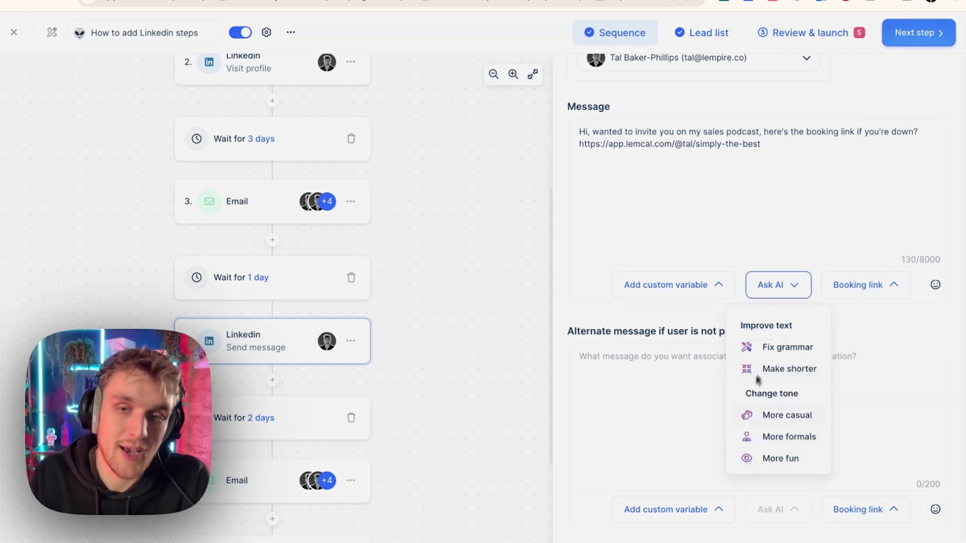
pyautogui.click(838, 425)
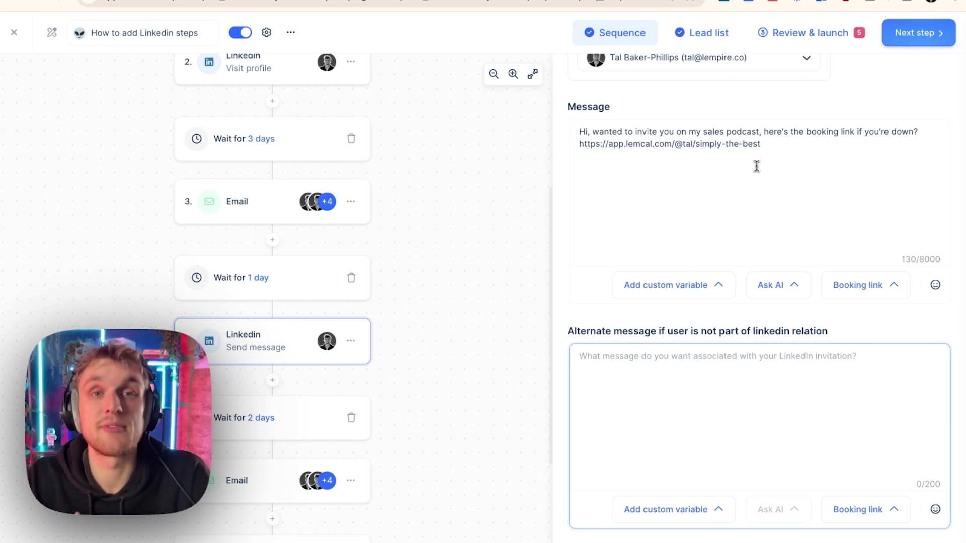
# - Copy the whole LinkedIn message into the alternate message for non-connections
pyautogui.tripleClick(765, 144)
pyautogui.click(817, 135)
pyautogui.hotkey('ctrl', 'a')
pyautogui.hotkey('ctrl', 'c')
pyautogui.click(794, 385)
pyautogui.hotkey('ctrl', 'v')
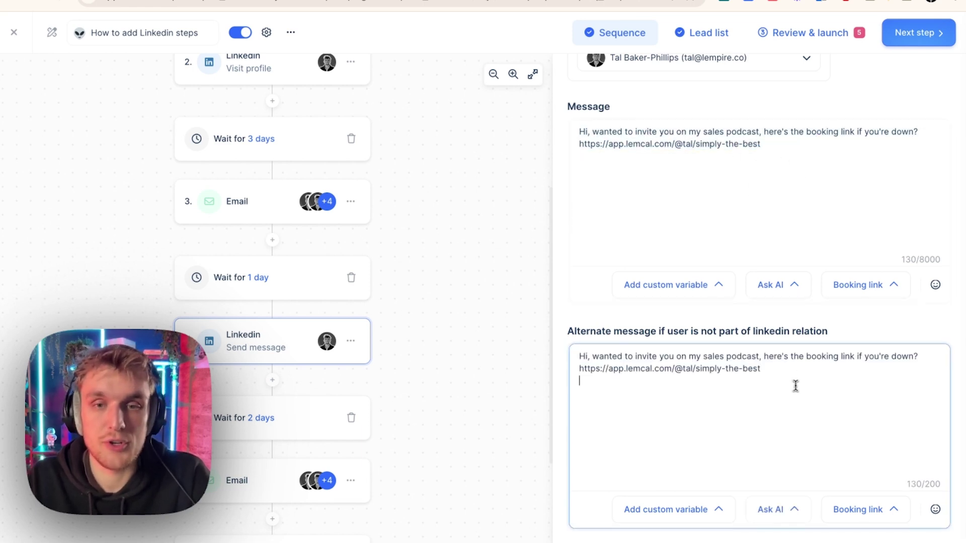
# - Add a 'we have never met' referral line naming a contact and replace the closing phrase with '-'
pyautogui.click(593, 356)
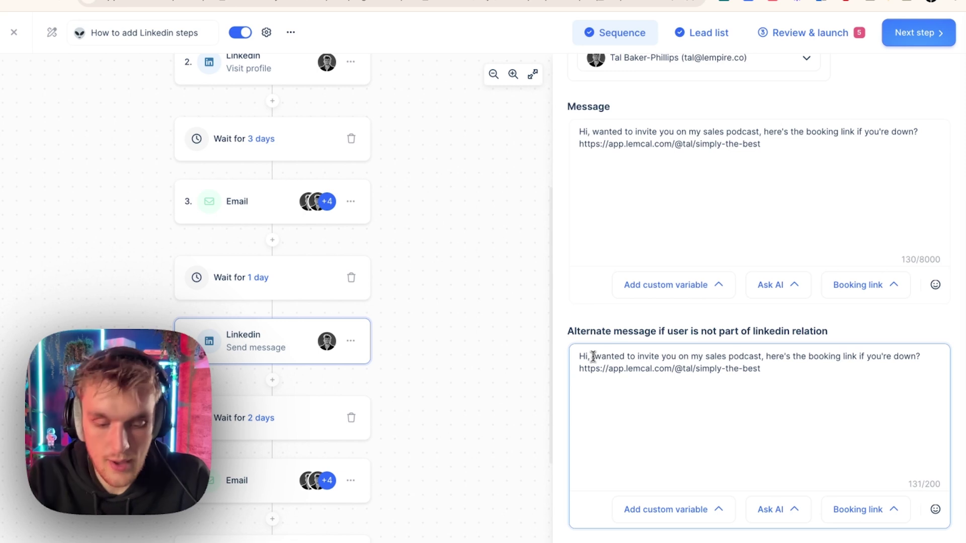
pyautogui.write('I know we ')
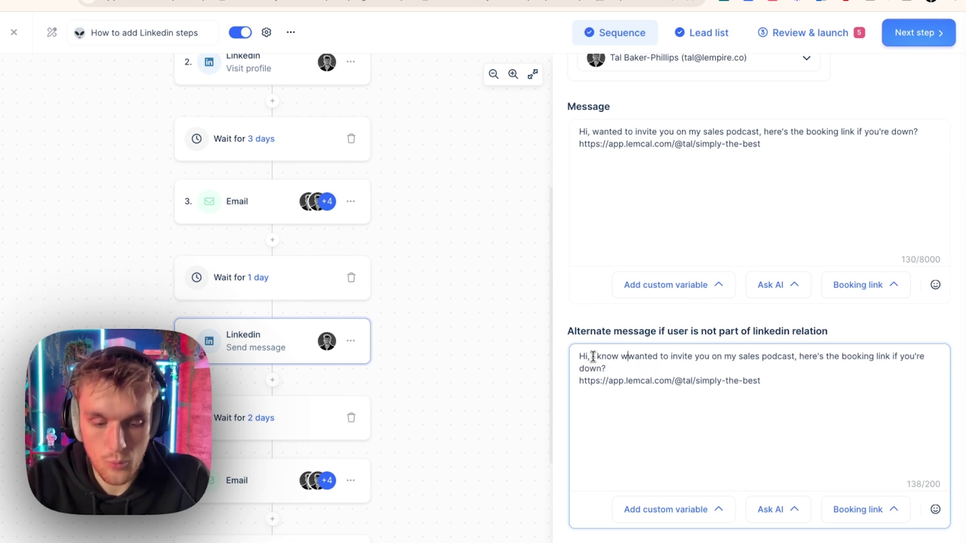
pyautogui.write('have nev')
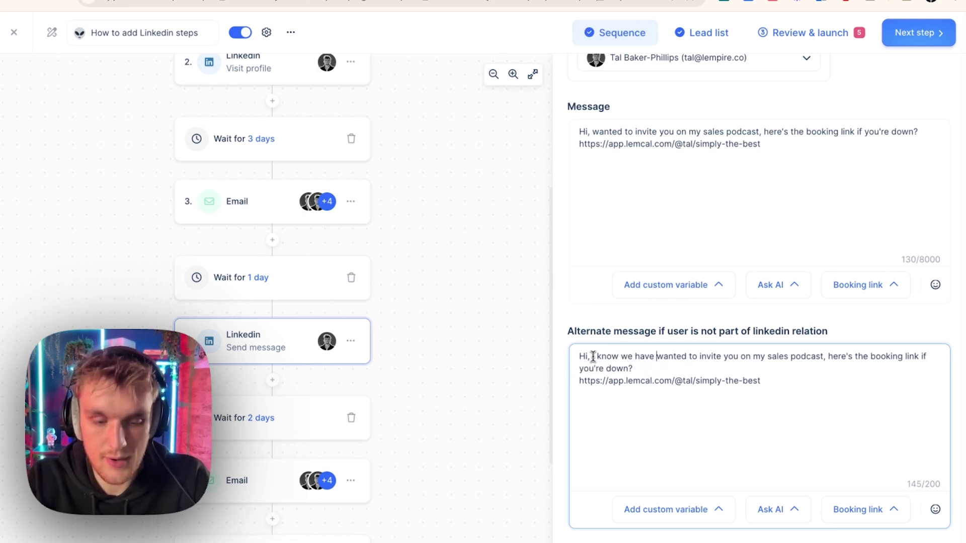
pyautogui.write('er met, b')
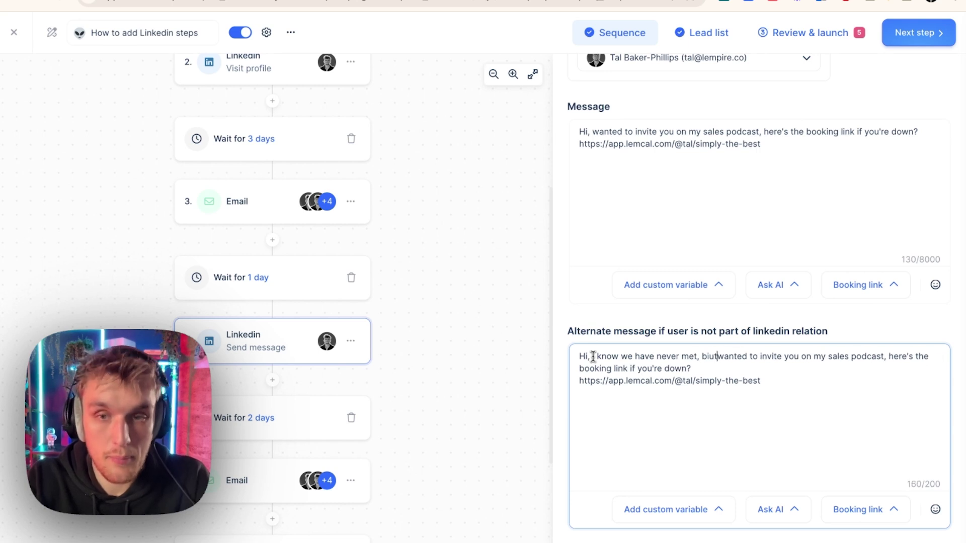
pyautogui.write('ut I was')
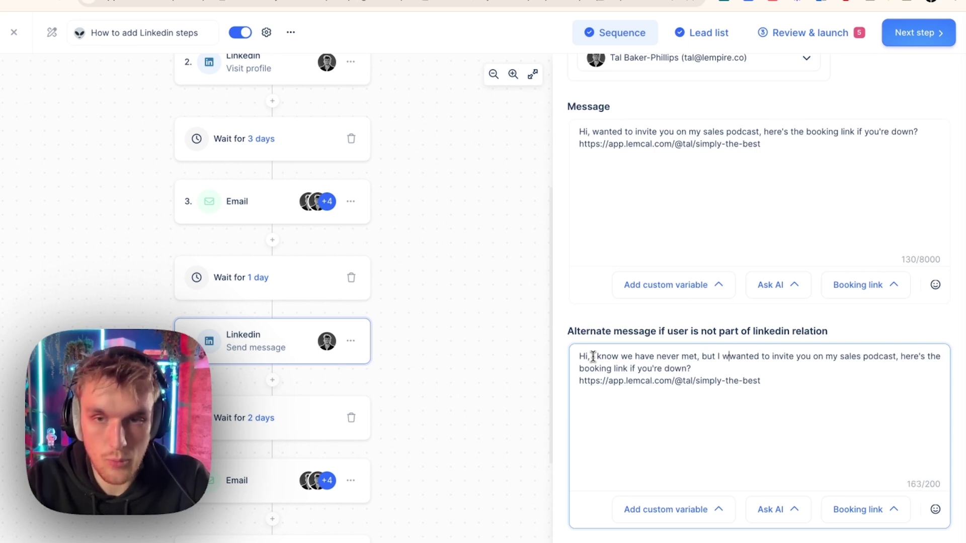
pyautogui.write(' s')
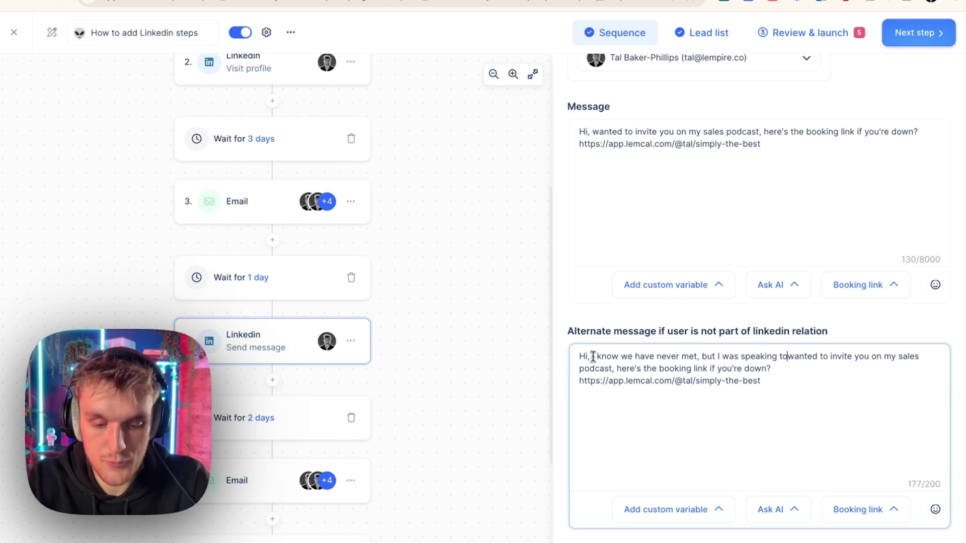
pyautogui.write('peaking to Becc Holland, ')
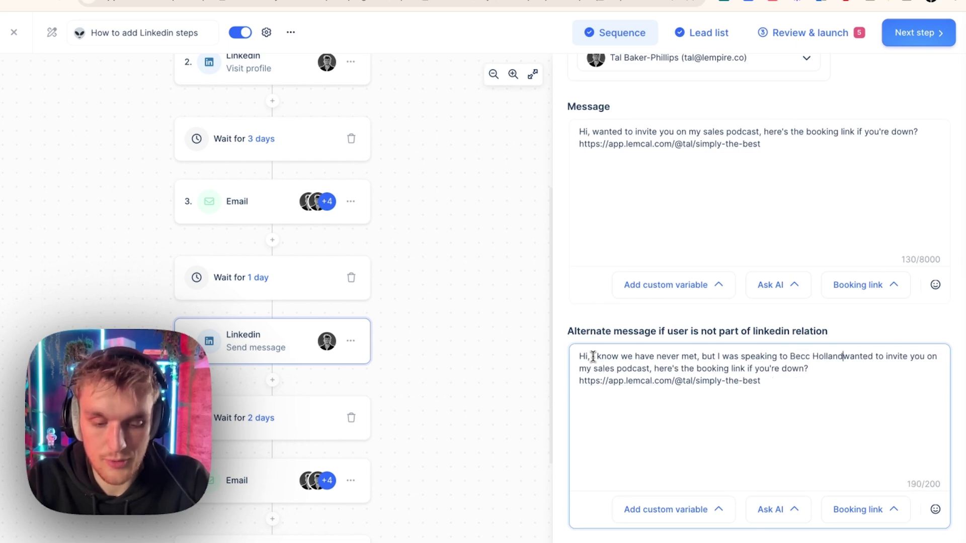
pyautogui.write('and')
pyautogui.hotkey('ctrl', 'Delete')
pyautogui.hotkey('ctrl', 'Delete')
pyautogui.write('she suggested')
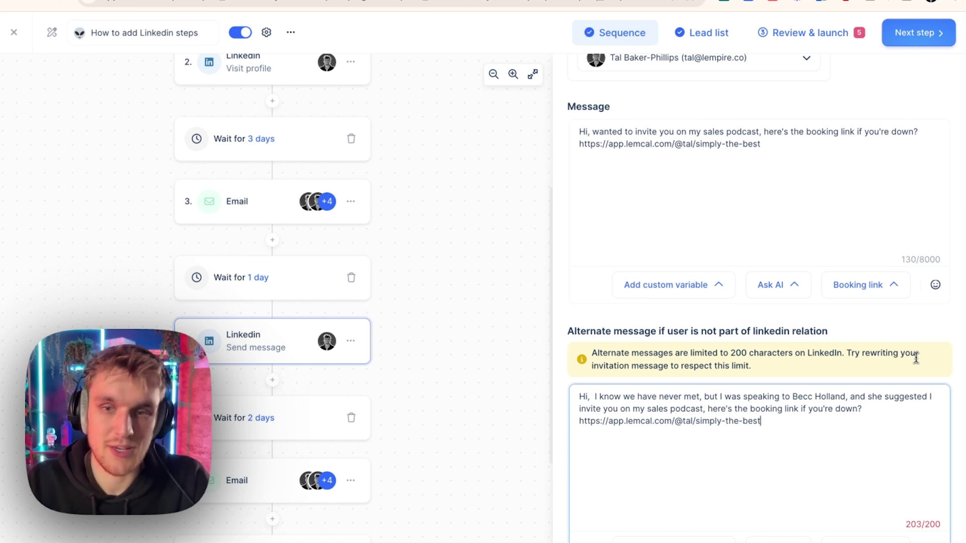
pyautogui.moveTo(862, 409); pyautogui.dragTo(803, 410)
pyautogui.press('BackSpace')
pyautogui.press('BackSpace')
pyautogui.press('BackSpace')
pyautogui.press('BackSpace')
pyautogui.write('-')
# - Add a junk test line to the alternate message, then delete it to fit 200 characters
pyautogui.click(780, 376)
pyautogui.press('Return')
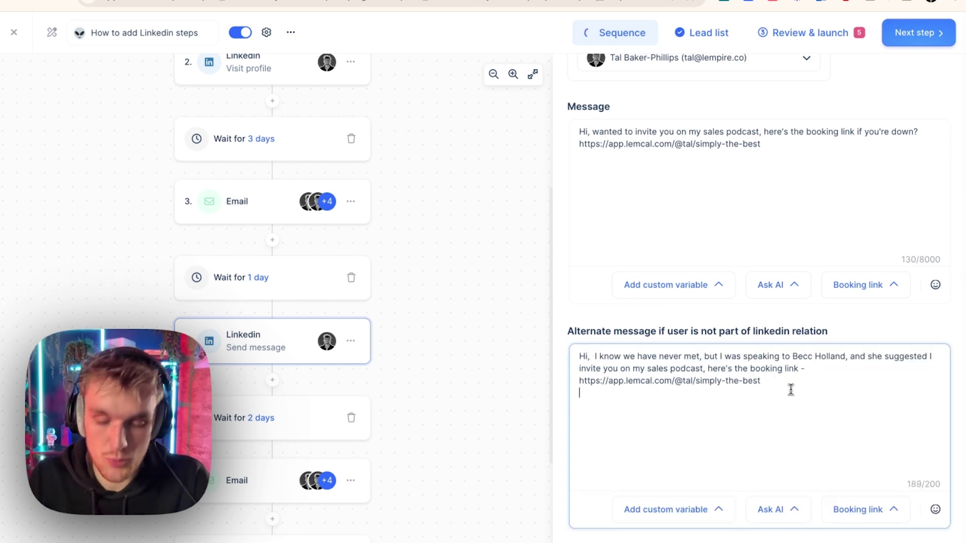
pyautogui.write('ckdnwkcnjedncvjewnocvn')
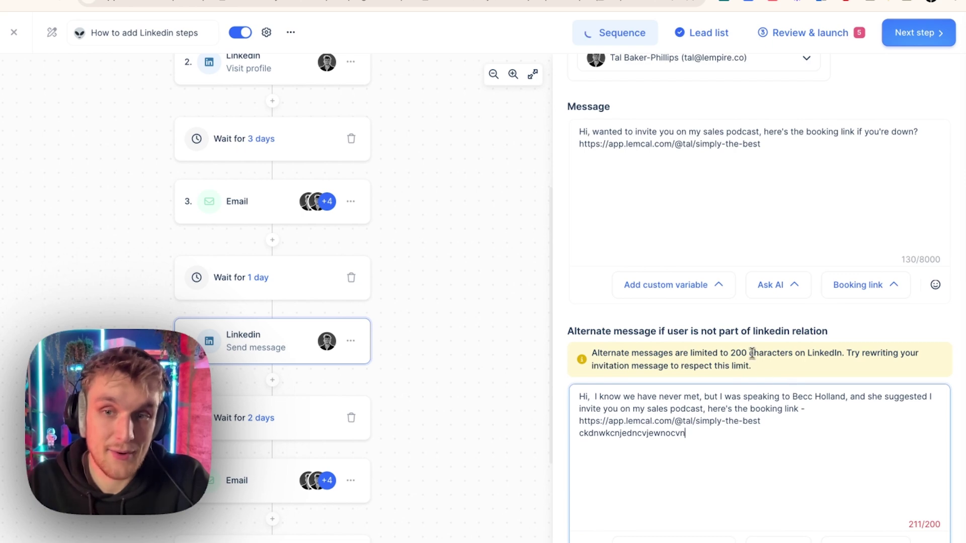
pyautogui.tripleClick(753, 354)
pyautogui.click(826, 373)
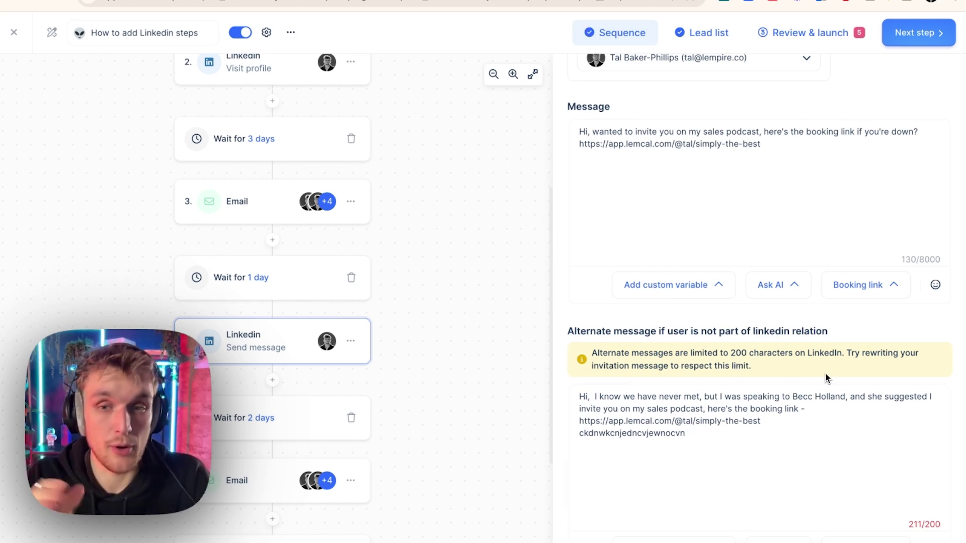
pyautogui.click(759, 438)
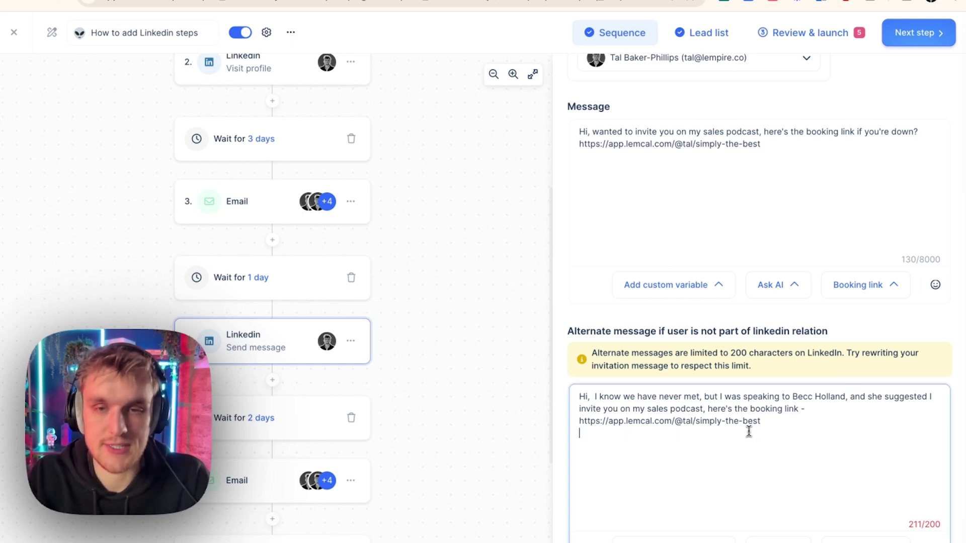
pyautogui.hotkey('ctrl', 'BackSpace')
# - Preview the personalised sequence for each of the five leads in Review & launch
pyautogui.click(818, 33)
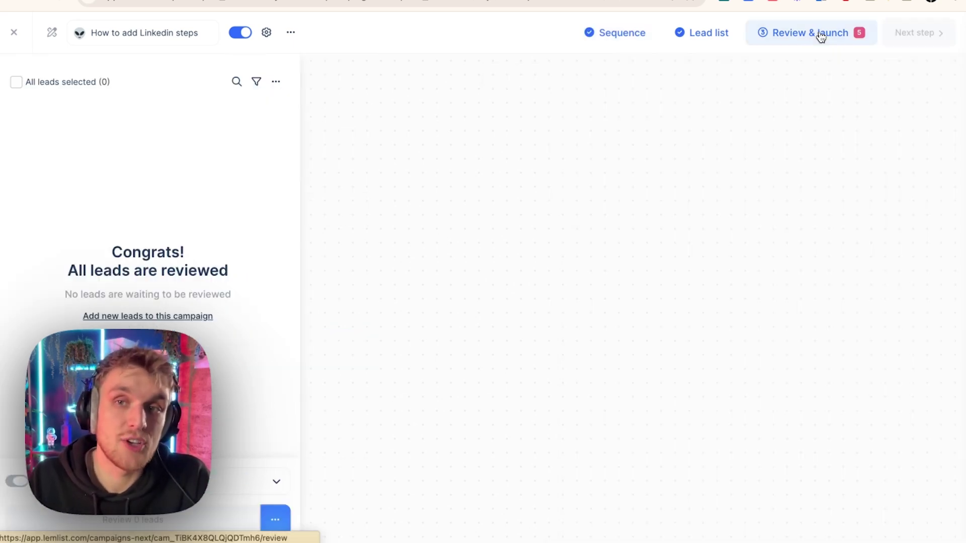
pyautogui.click(255, 210)
pyautogui.click(255, 254)
pyautogui.click(246, 294)
pyautogui.click(246, 328)
pyautogui.click(248, 164)
# - Enrich the five leads from the lead list, then scroll through the first lead's sequence preview
pyautogui.click(602, 32)
pyautogui.click(702, 32)
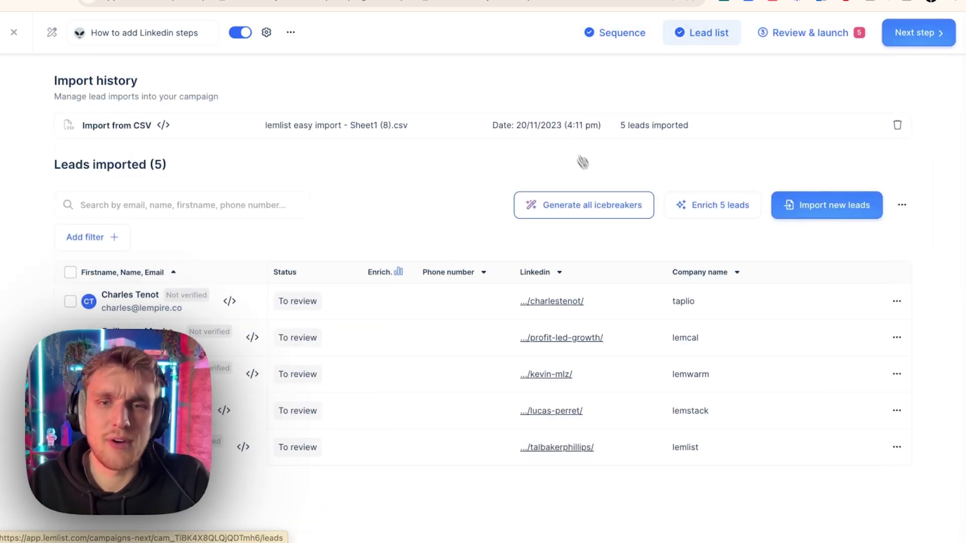
pyautogui.click(701, 214)
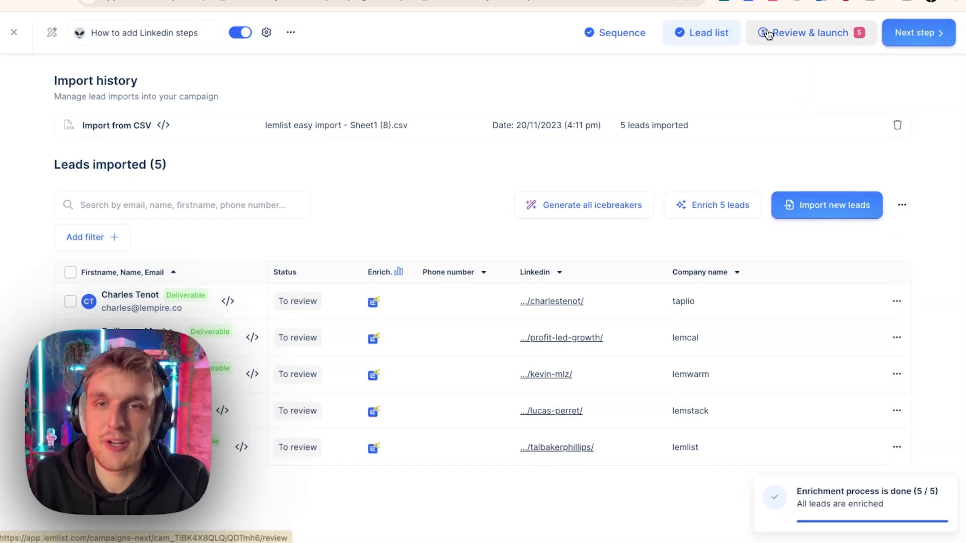
pyautogui.click(765, 32)
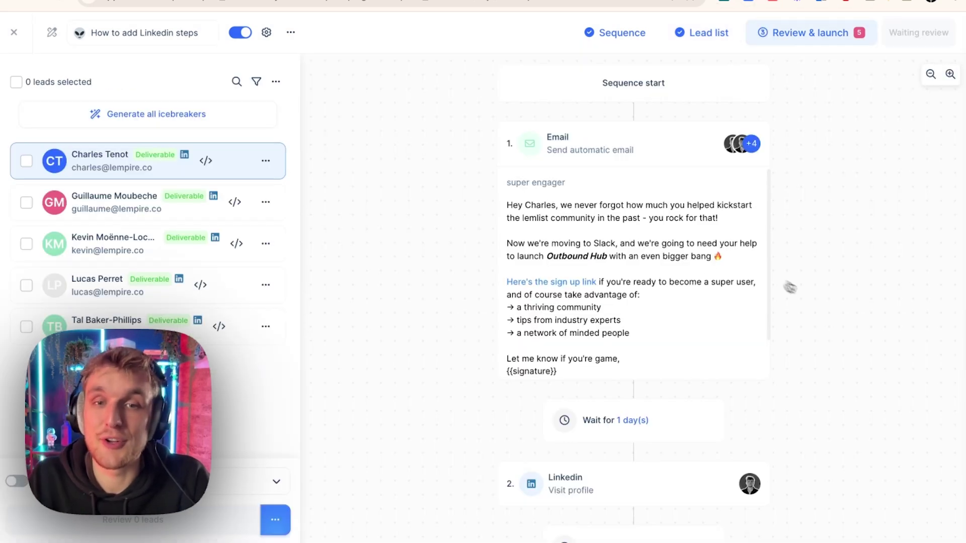
pyautogui.scroll(-10, 780, 319)
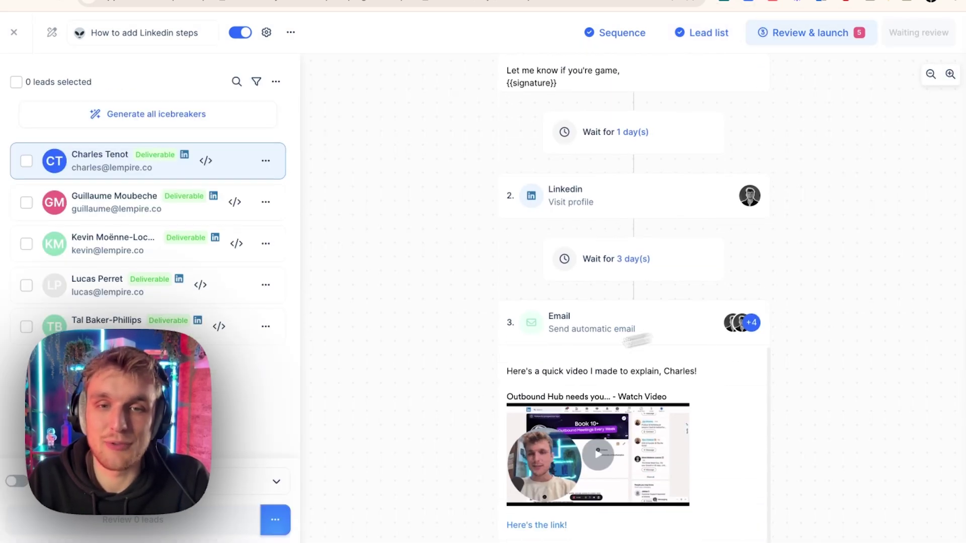
pyautogui.scroll(8, 802, 357)
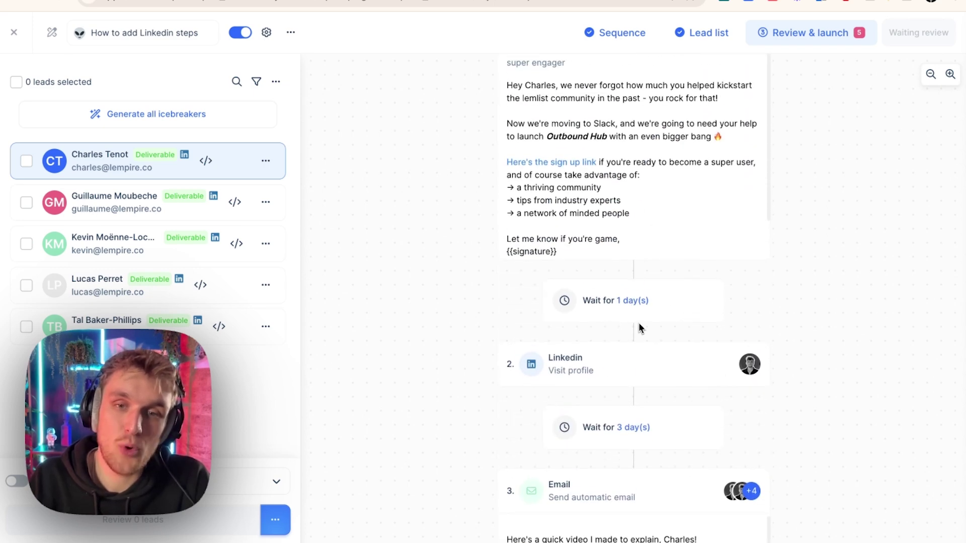
pyautogui.scroll(-3, 639, 320)
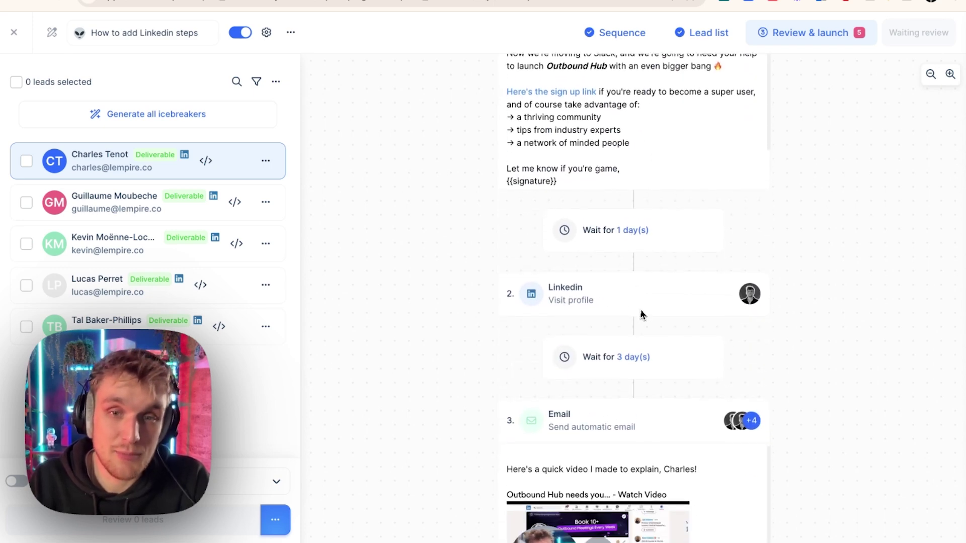
pyautogui.scroll(-8, 631, 229)
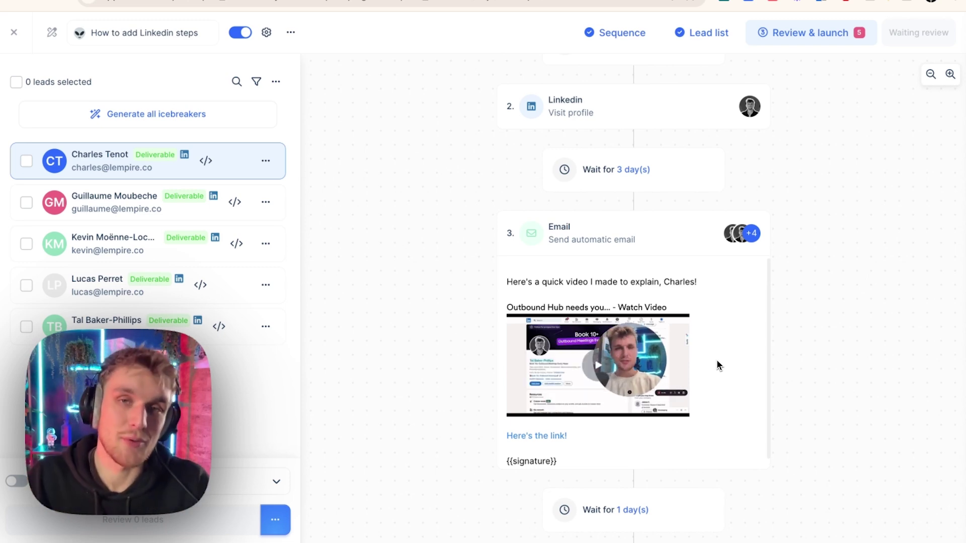
pyautogui.scroll(-5, 854, 297)
pyautogui.scroll(-3, 854, 298)
pyautogui.scroll(1, 831, 277)
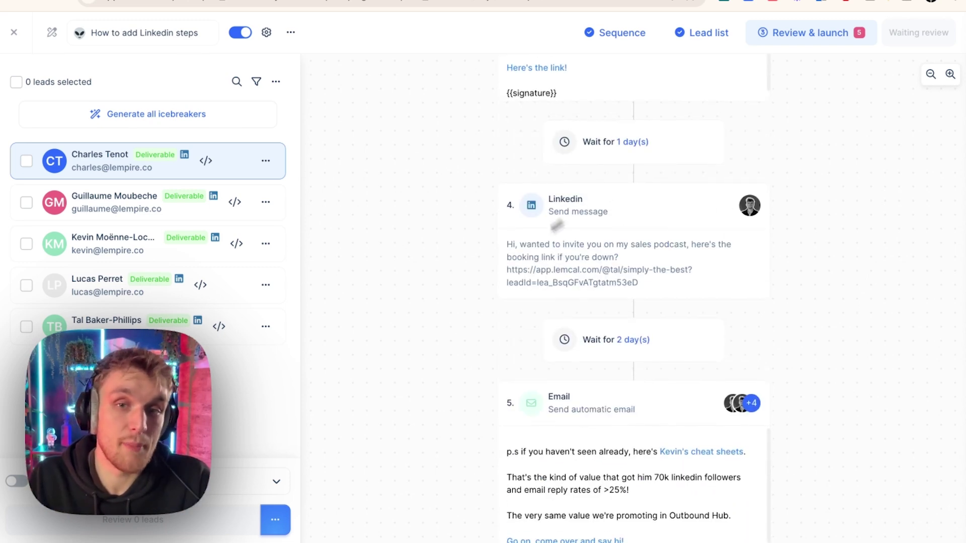
# - Delete the LinkedIn message step's alternate message, then preview and check the fourth lead
pyautogui.click(258, 217)
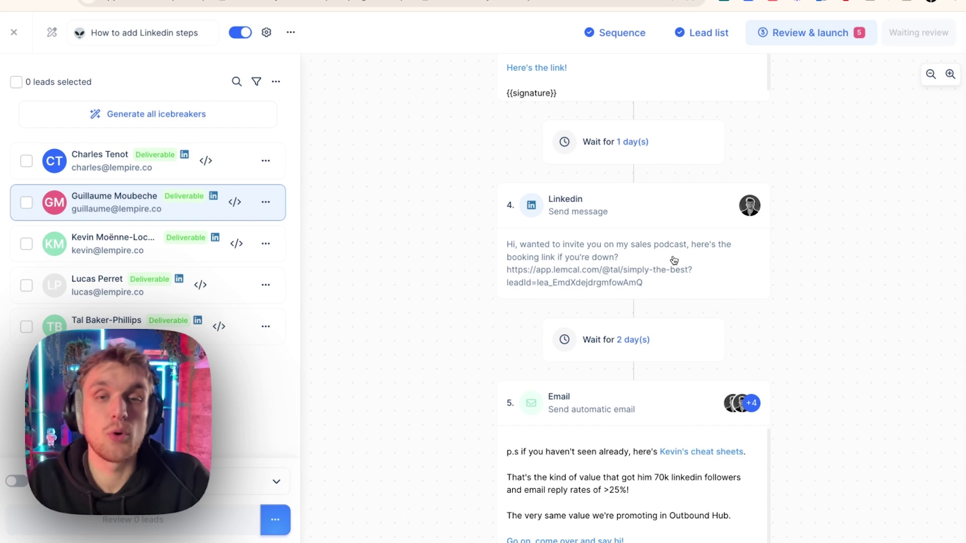
pyautogui.click(672, 260)
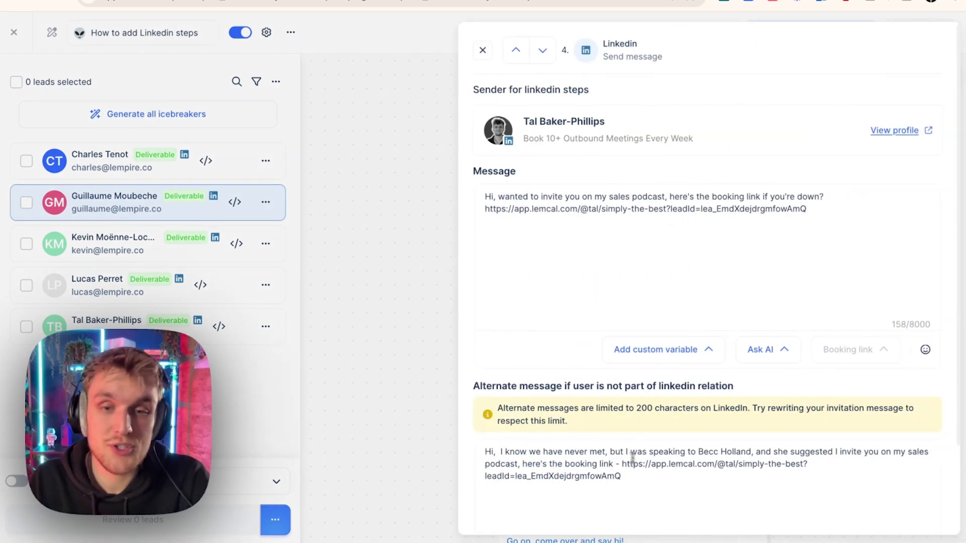
pyautogui.moveTo(658, 477); pyautogui.dragTo(468, 449)
pyautogui.press('BackSpace')
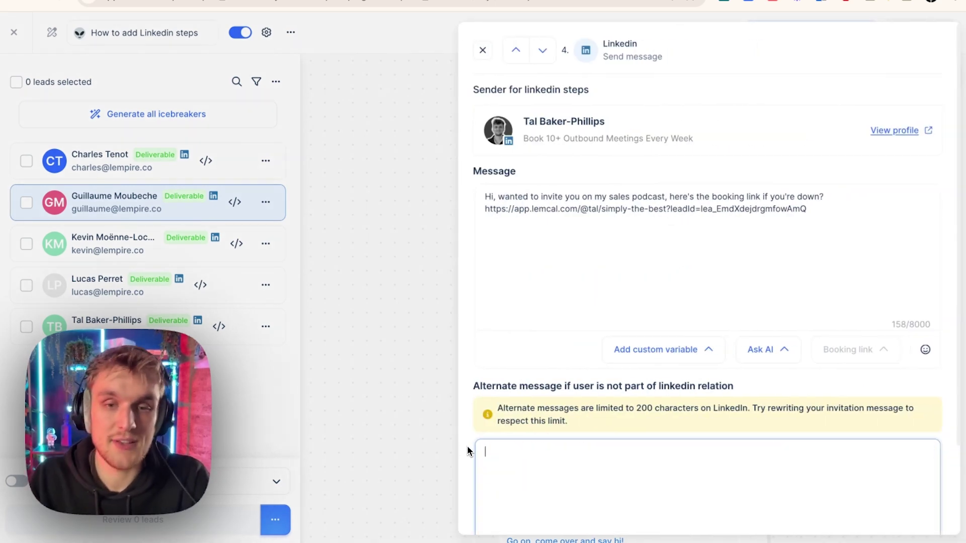
pyautogui.click(685, 258)
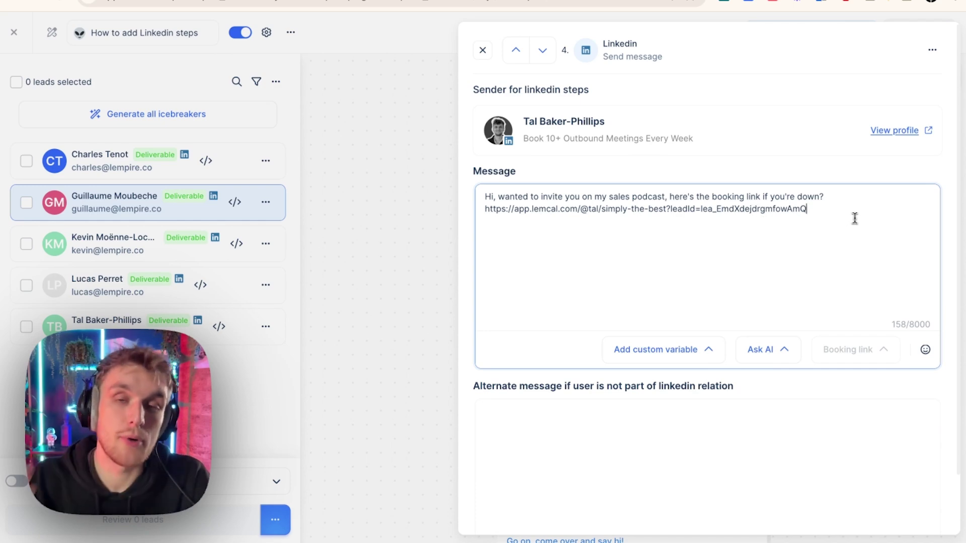
pyautogui.click(483, 50)
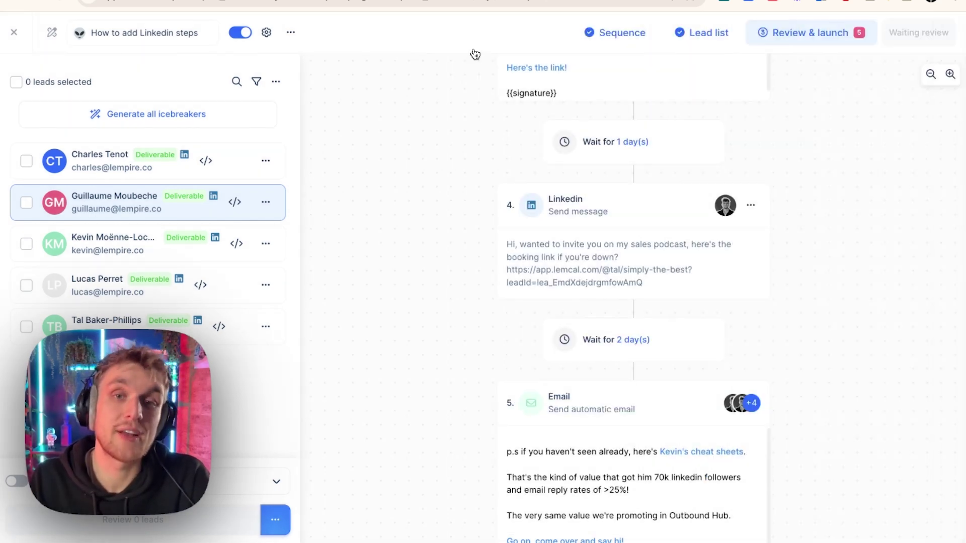
pyautogui.click(235, 283)
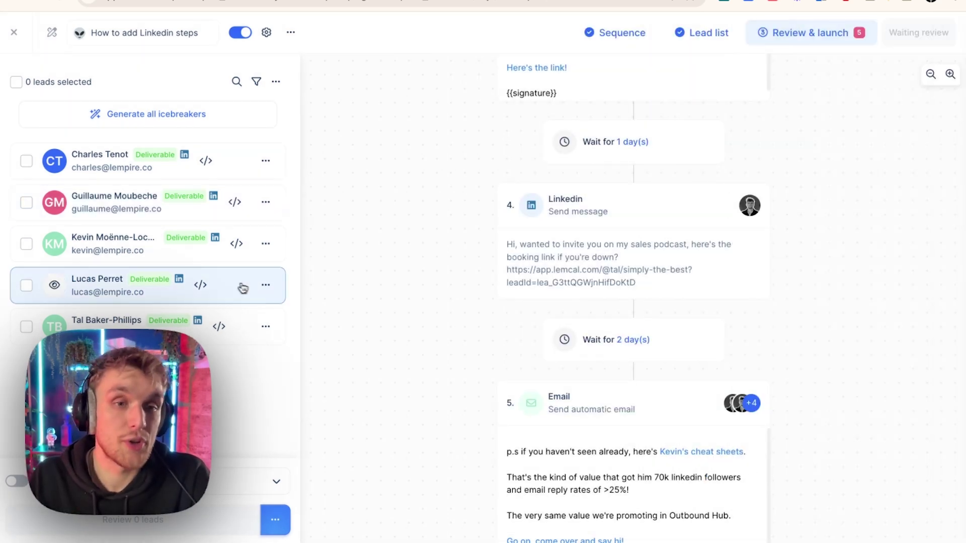
pyautogui.click(266, 285)
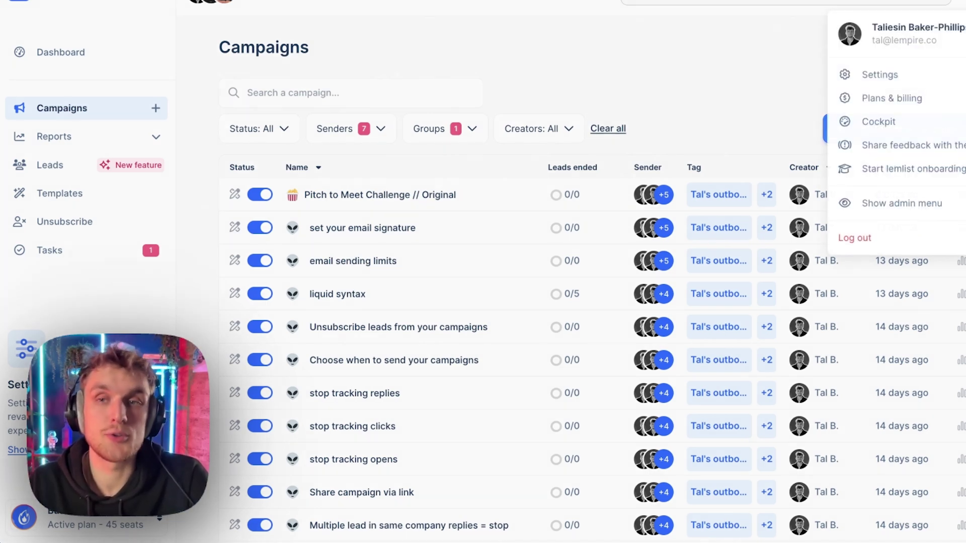
# - Review the LinkedIn daily limits in Settings > Limits, leaving invites at 30 per day
pyautogui.click(916, 73)
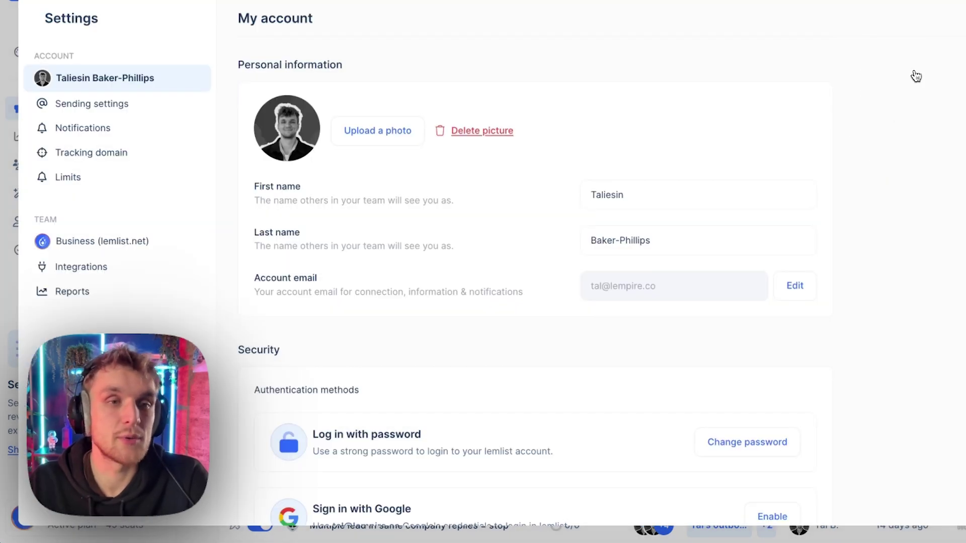
pyautogui.click(124, 175)
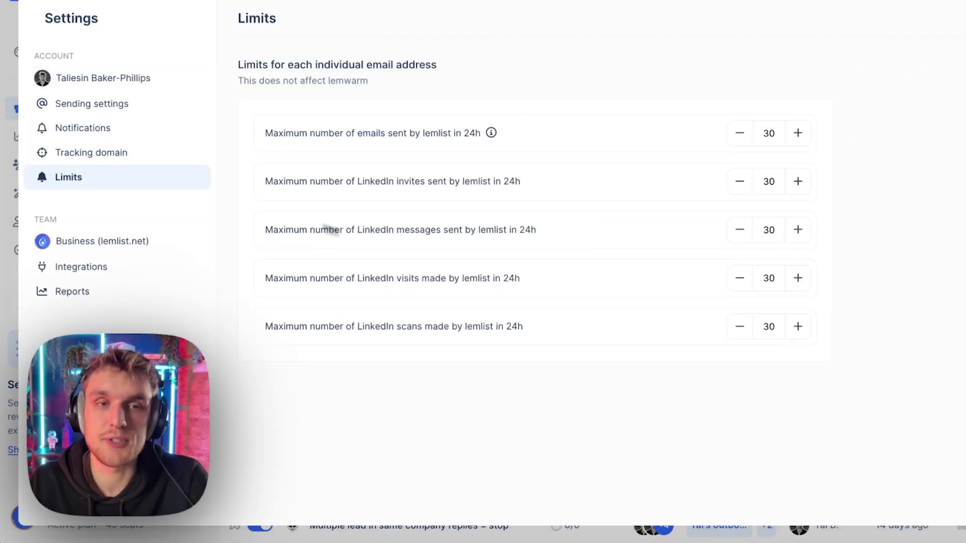
pyautogui.tripleClick(300, 231)
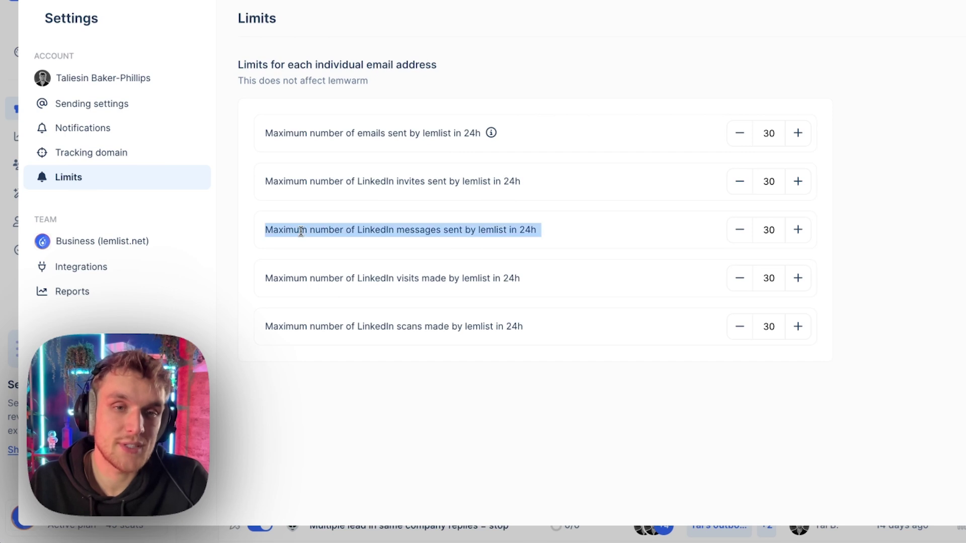
pyautogui.click(488, 254)
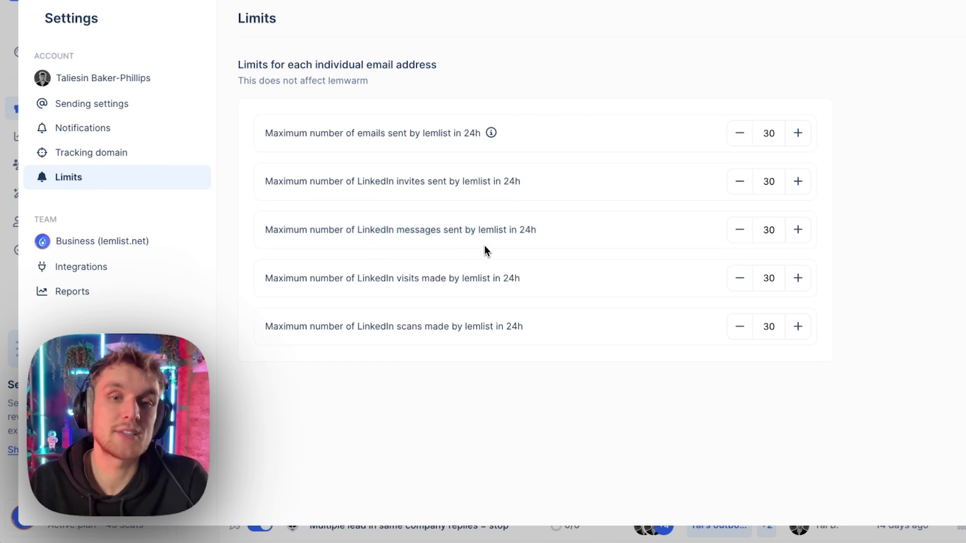
pyautogui.tripleClick(428, 184)
pyautogui.click(500, 185)
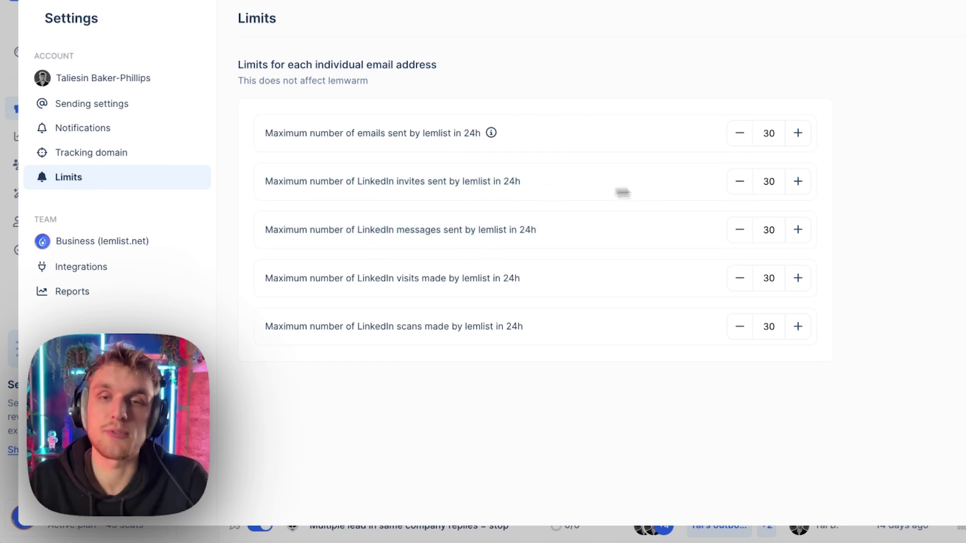
pyautogui.click(801, 184)
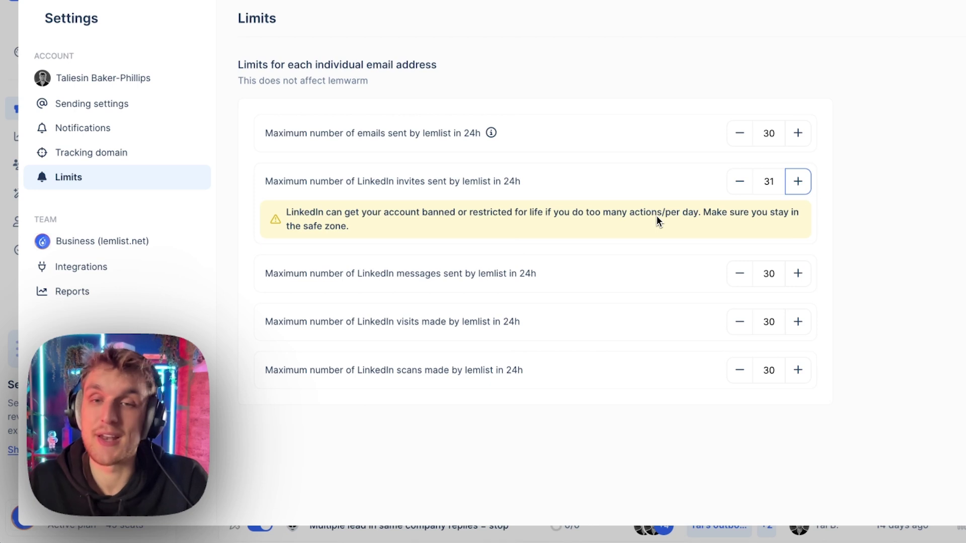
pyautogui.click(741, 184)
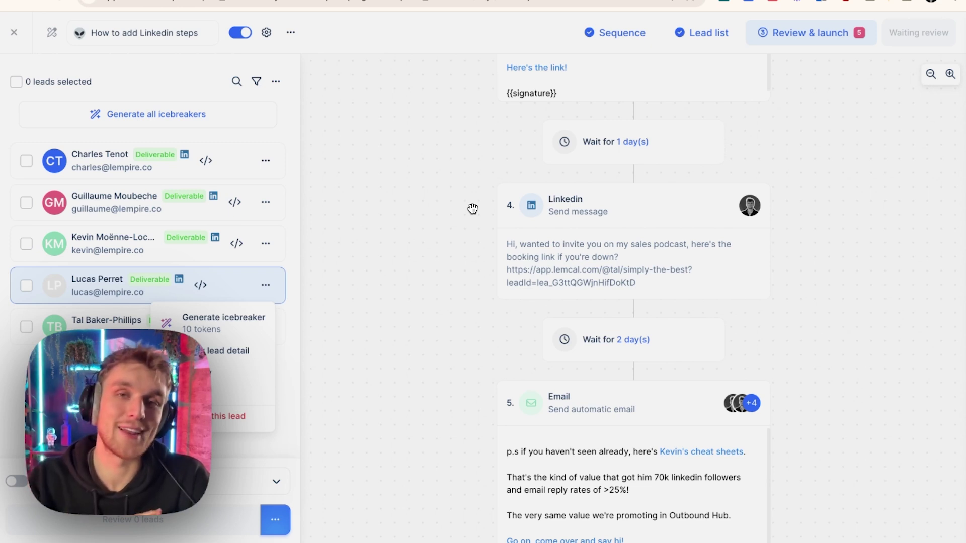
# - Close the lead's options menu in the campaign review without changing anything
pyautogui.click(454, 271)
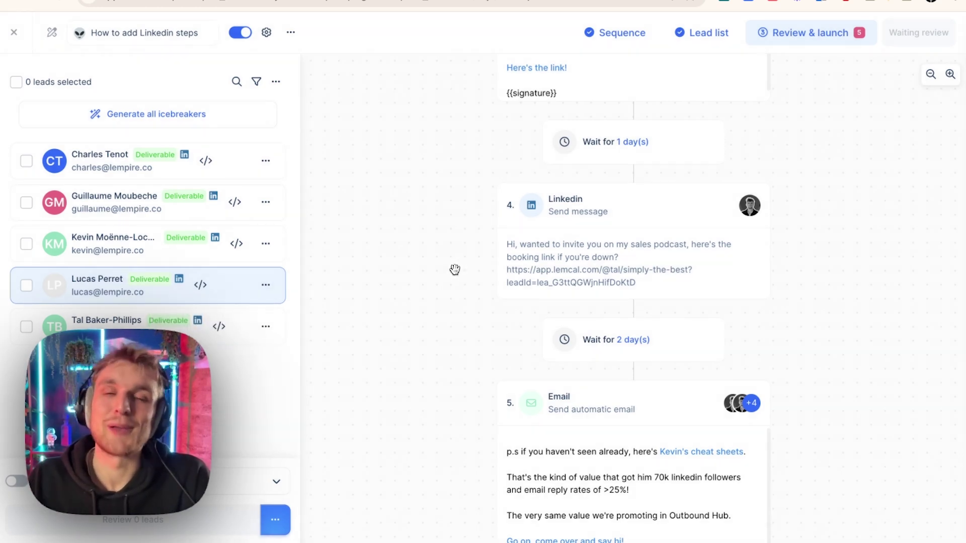